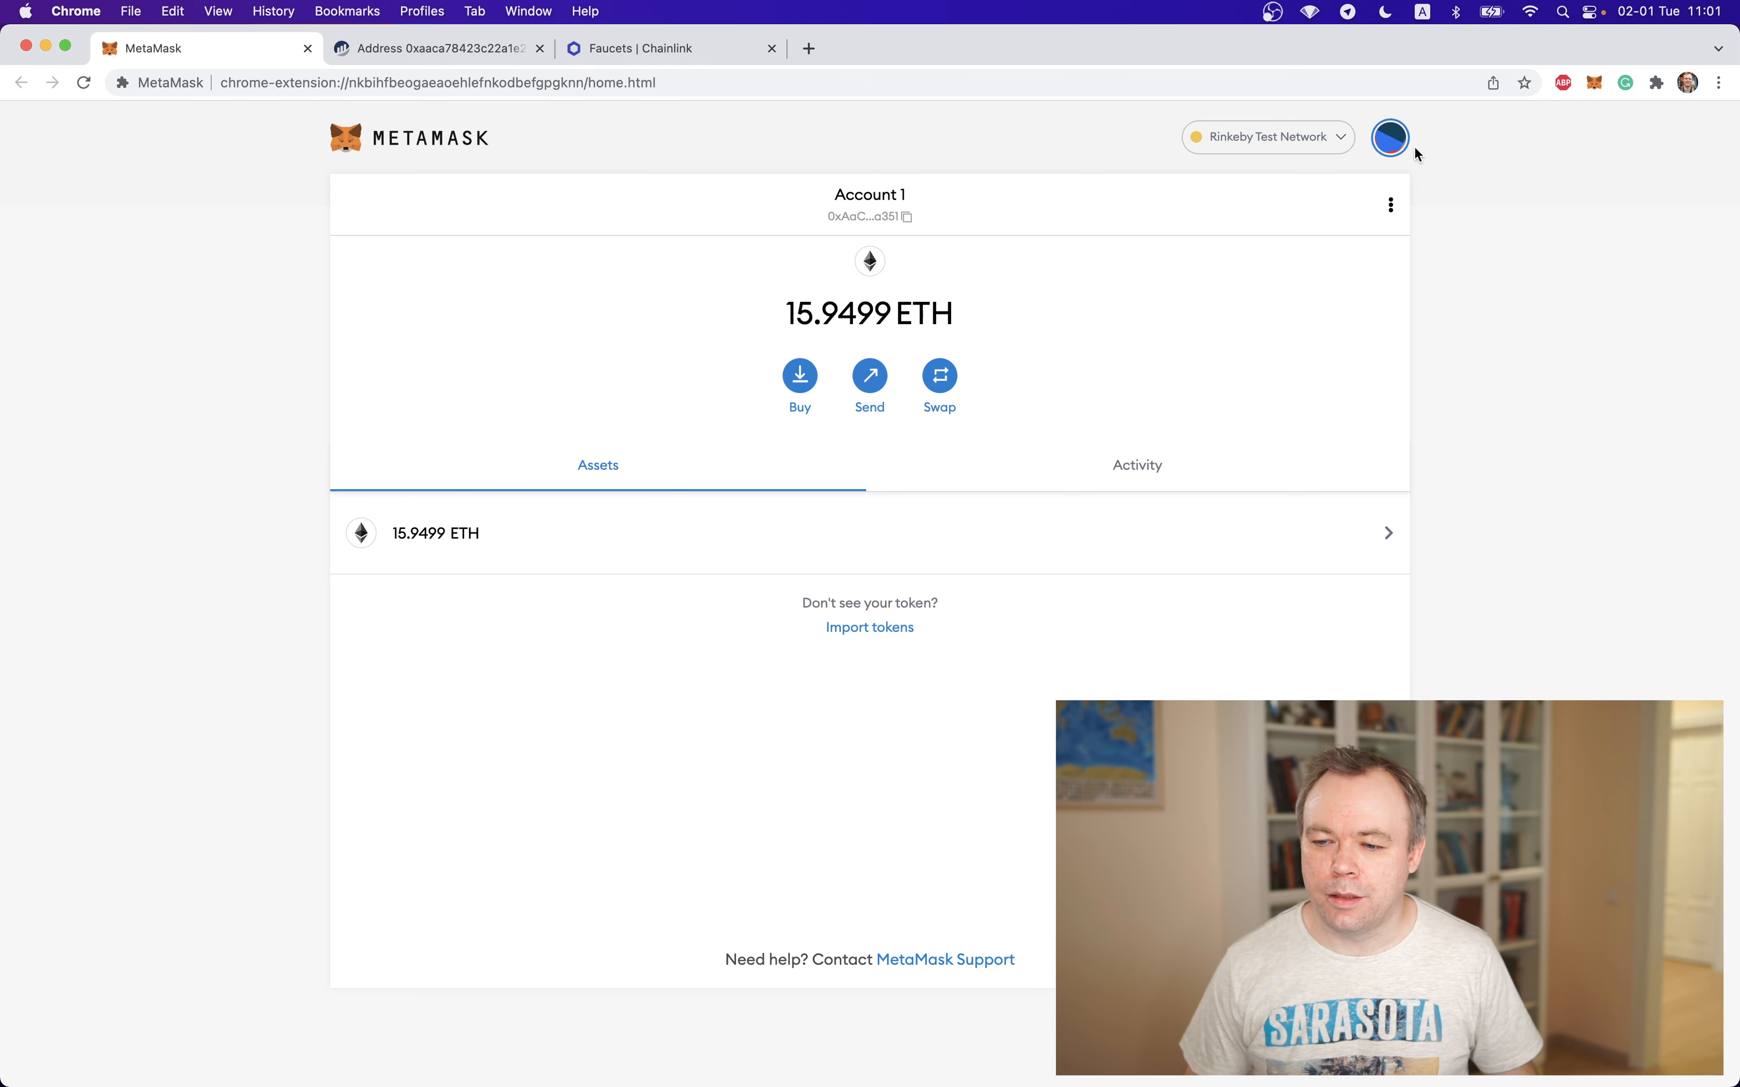
Check Account 1's balance on Ethereum Mainnet, and switch the wallet back to the Rinkeby Test Network
click(1290, 139)
click(1237, 277)
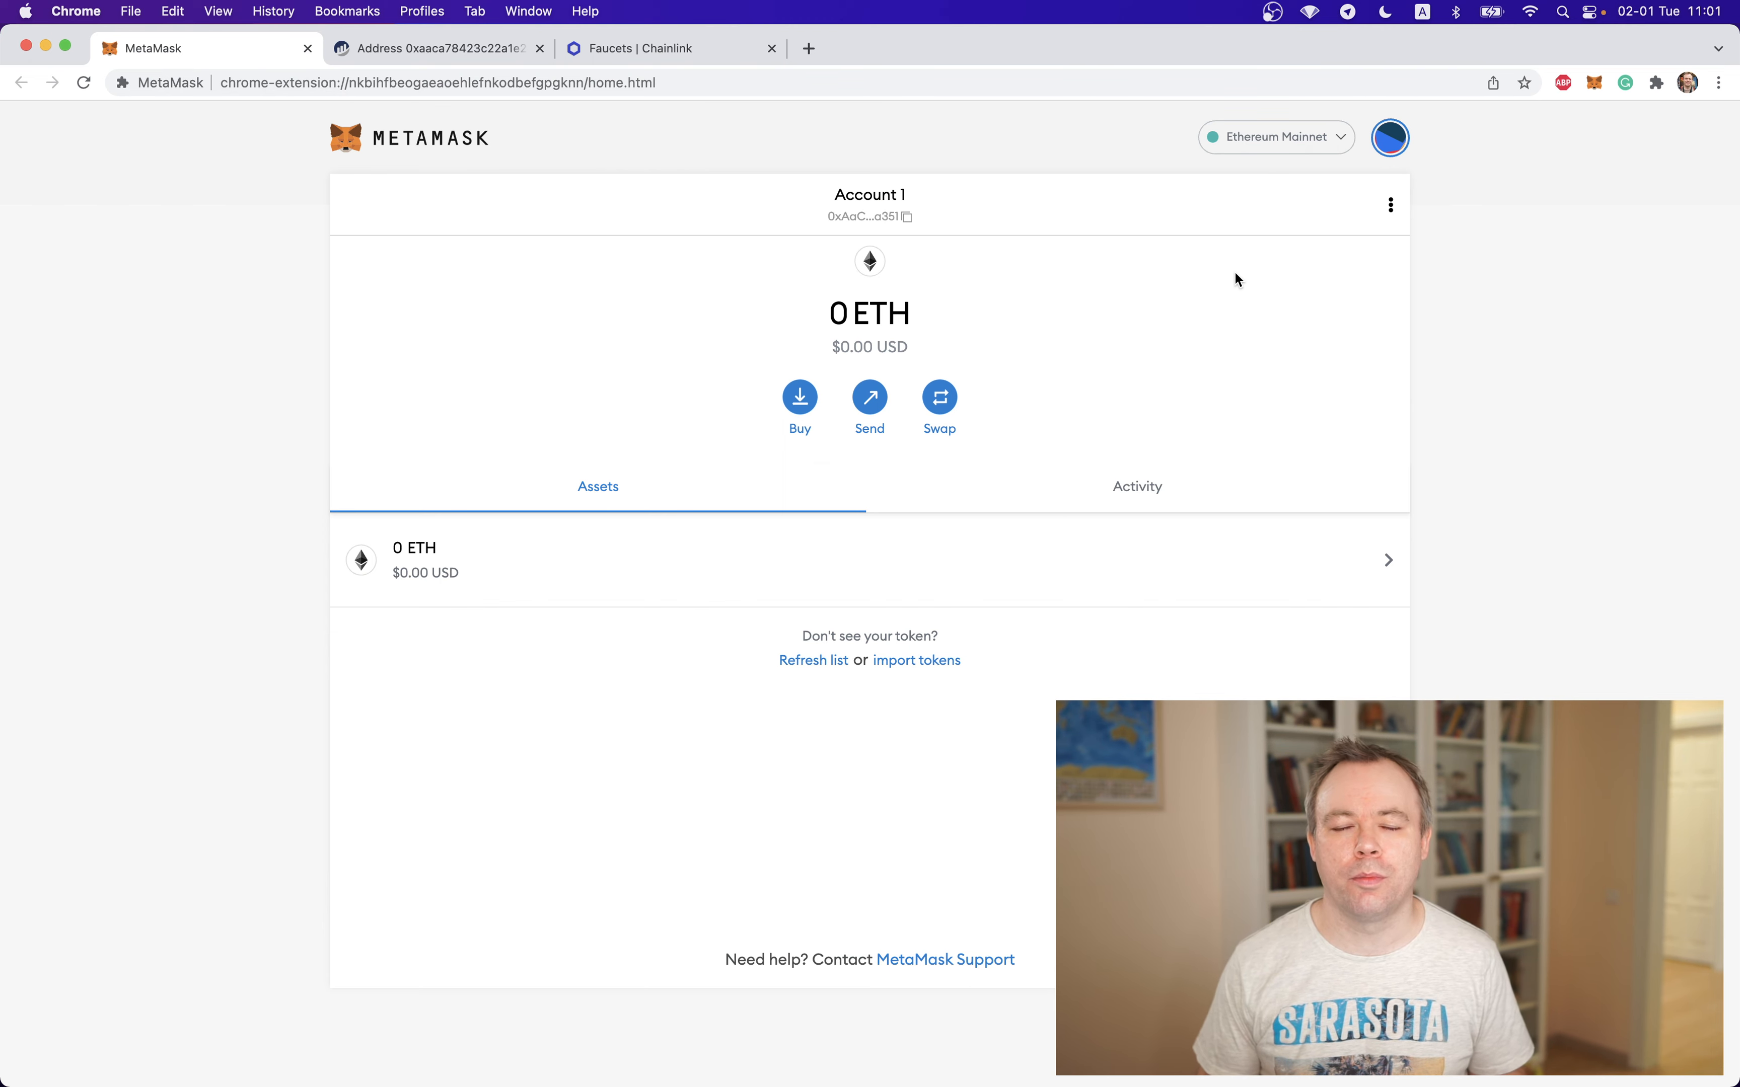
click(1281, 144)
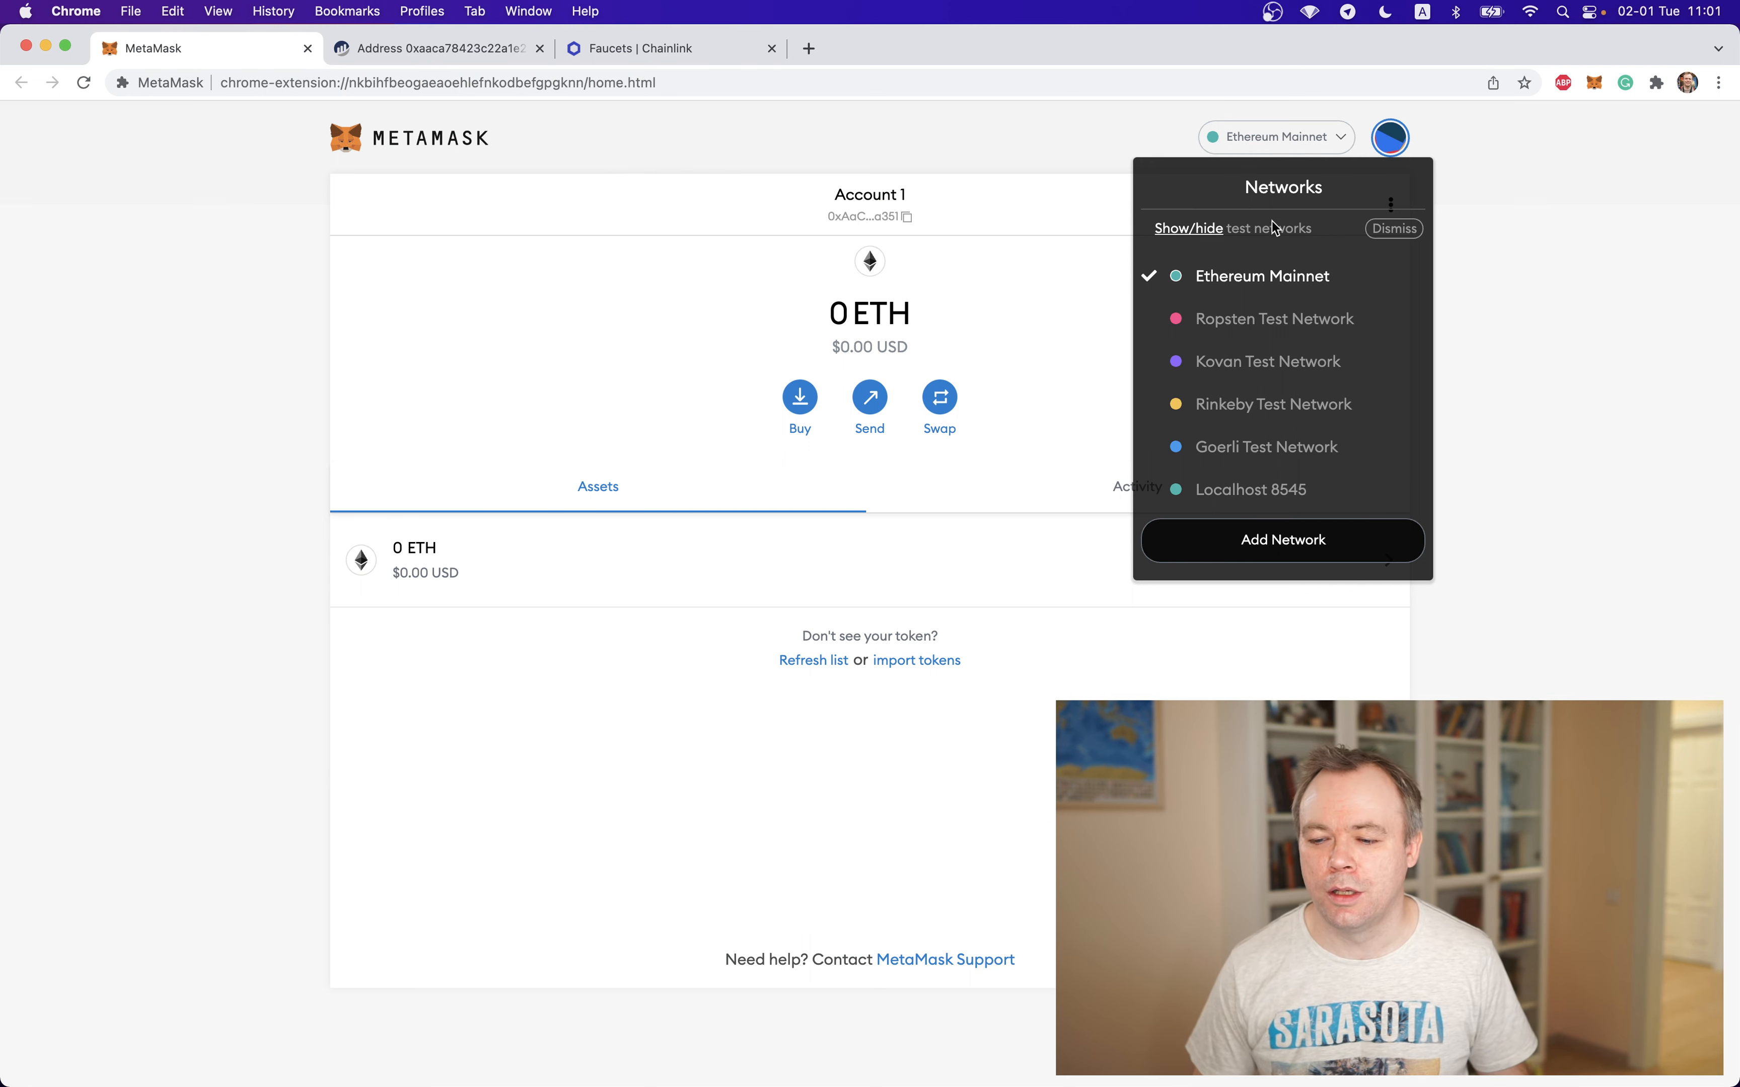
click(1274, 406)
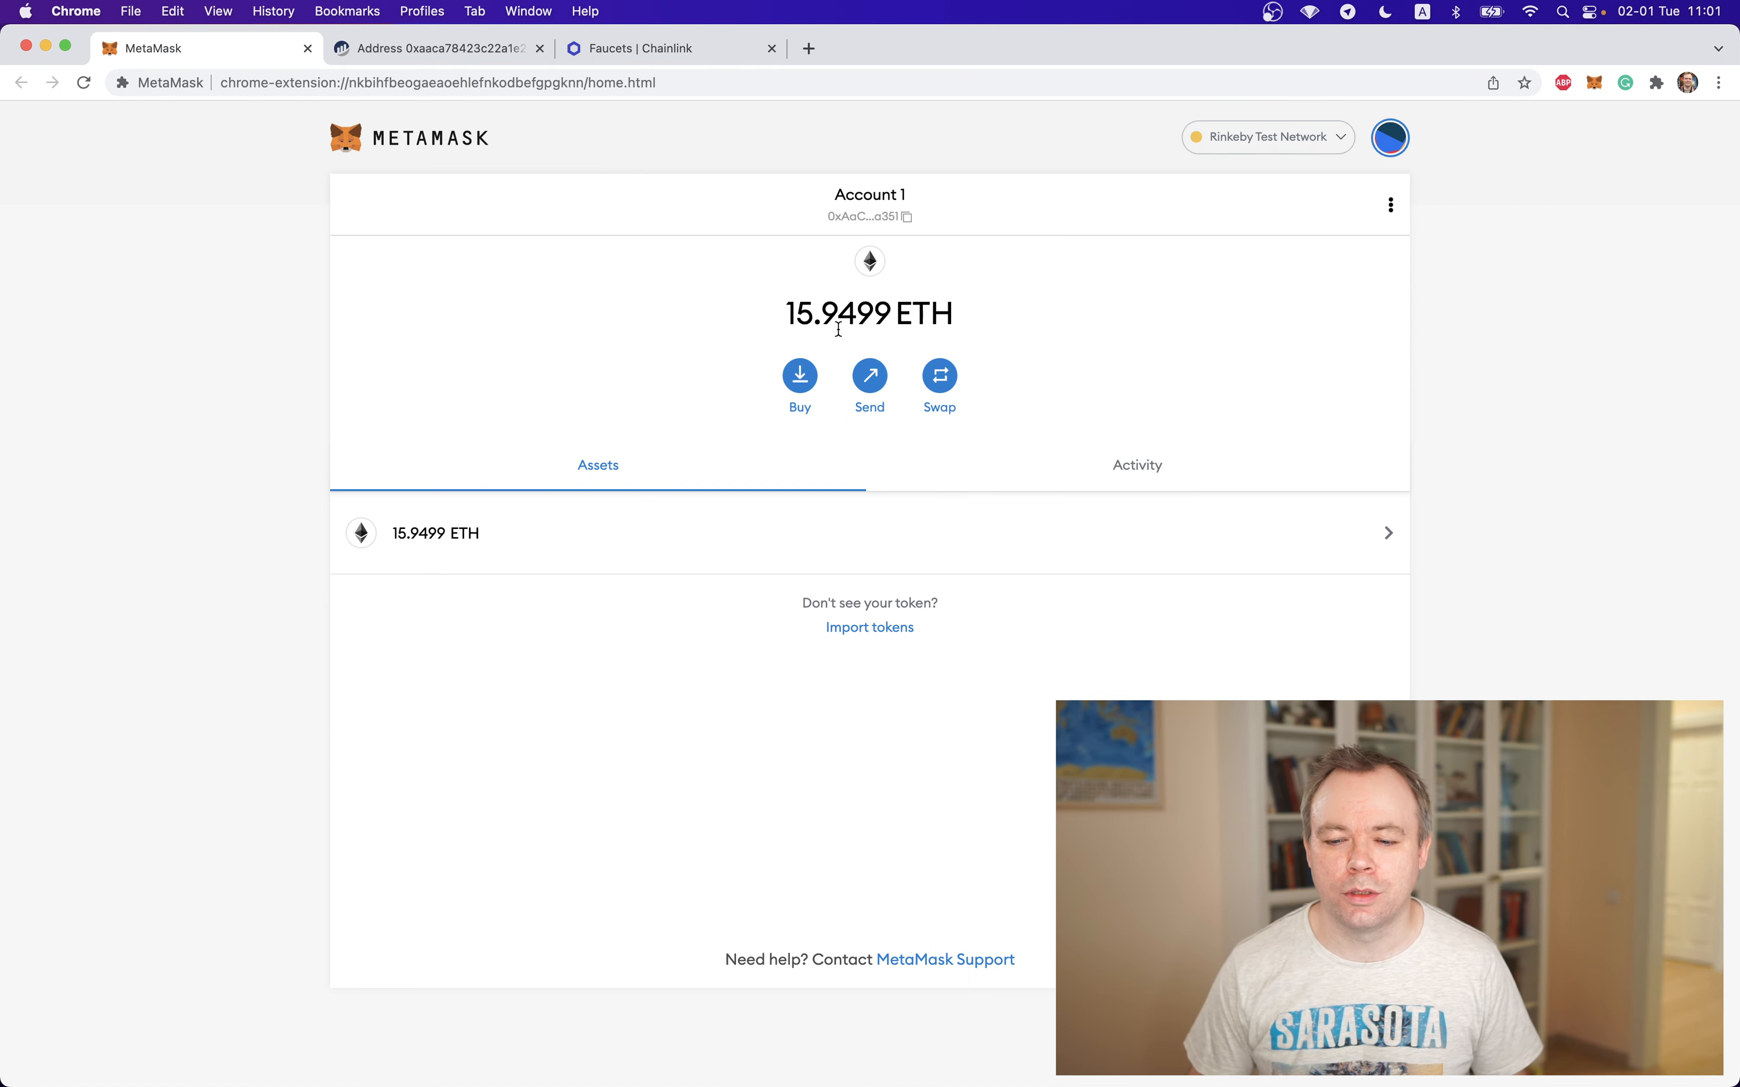
View Account 2's balance on the Rinkeby Test Network and return to Account 1
click(1394, 141)
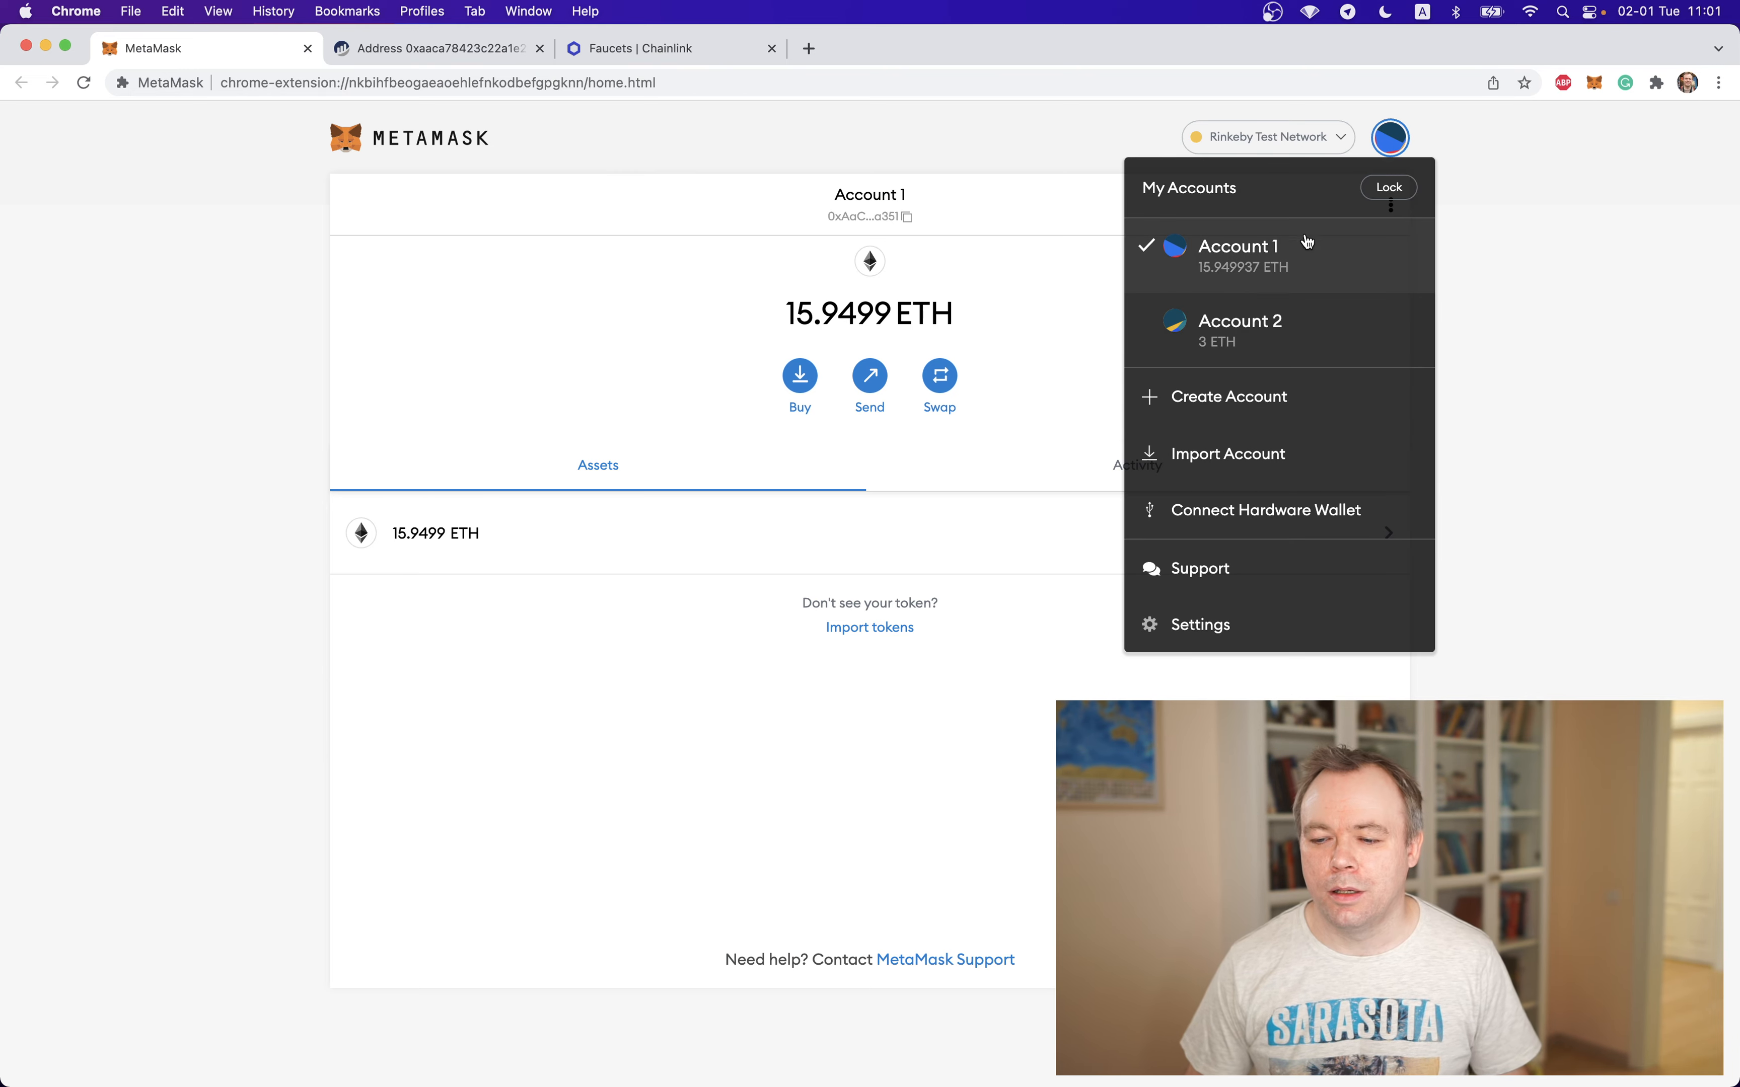
click(1275, 329)
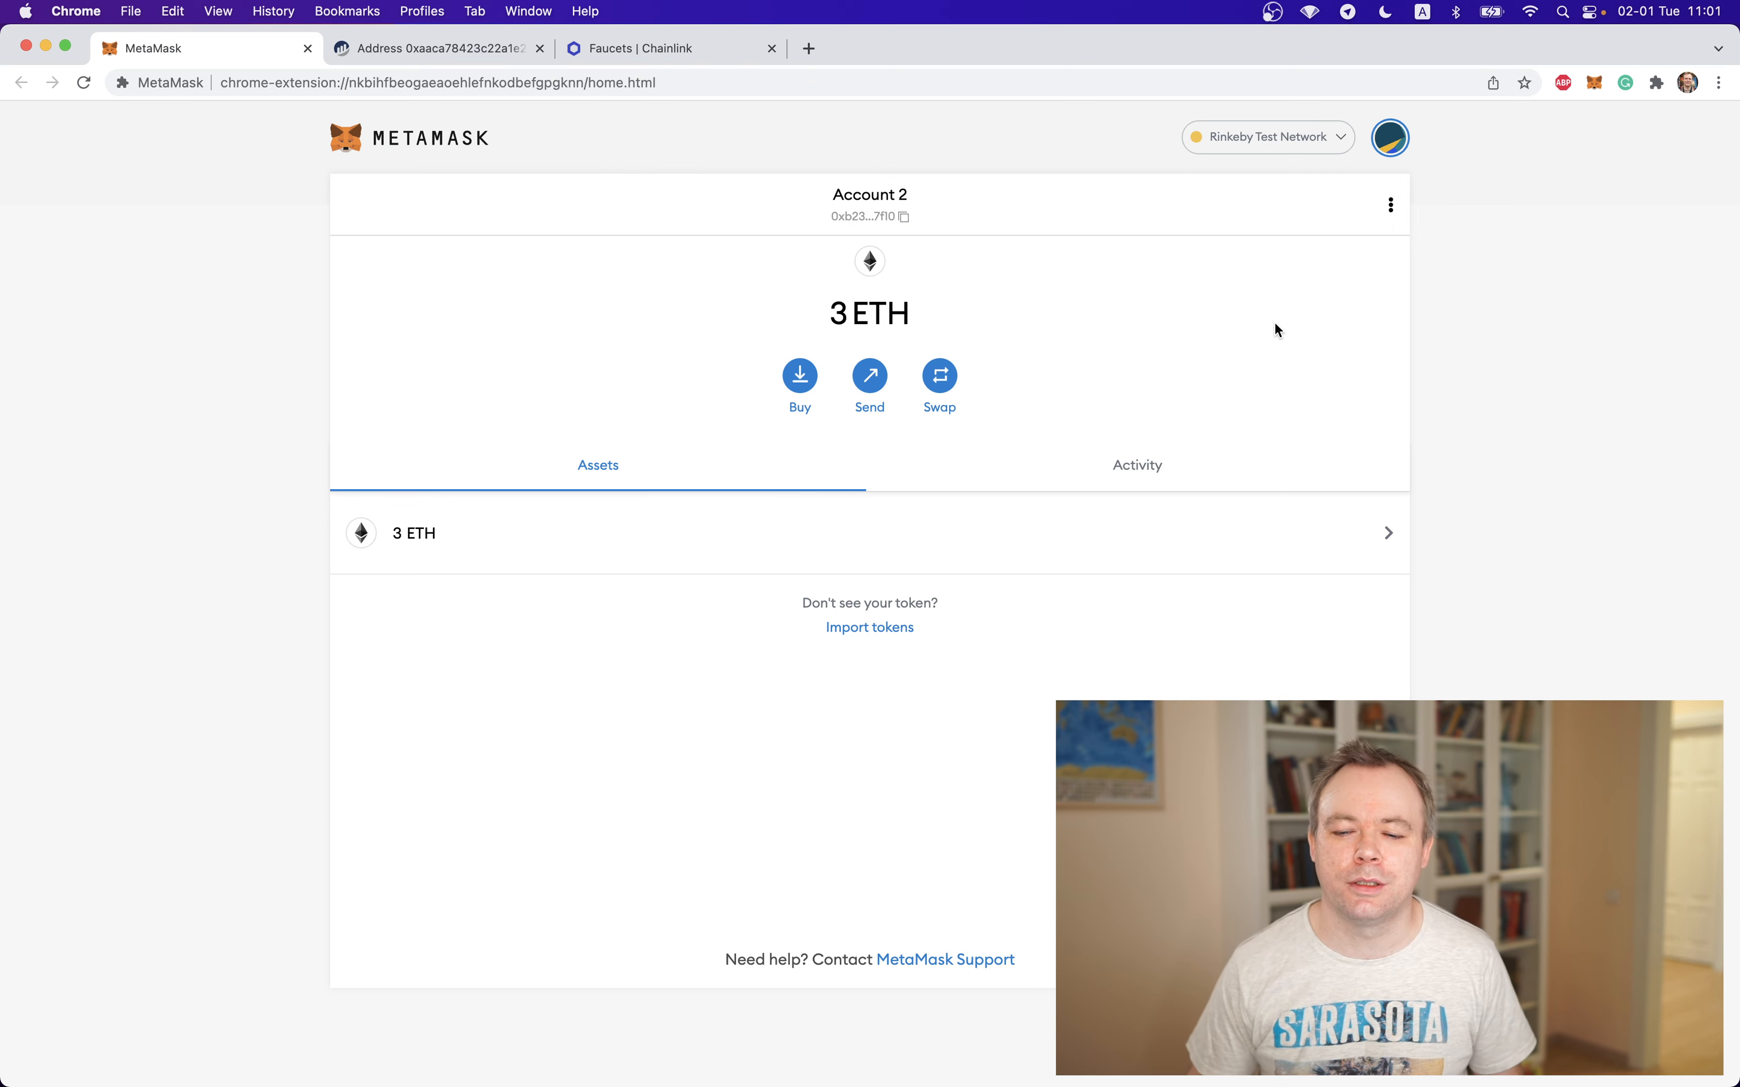
click(1385, 147)
click(1265, 267)
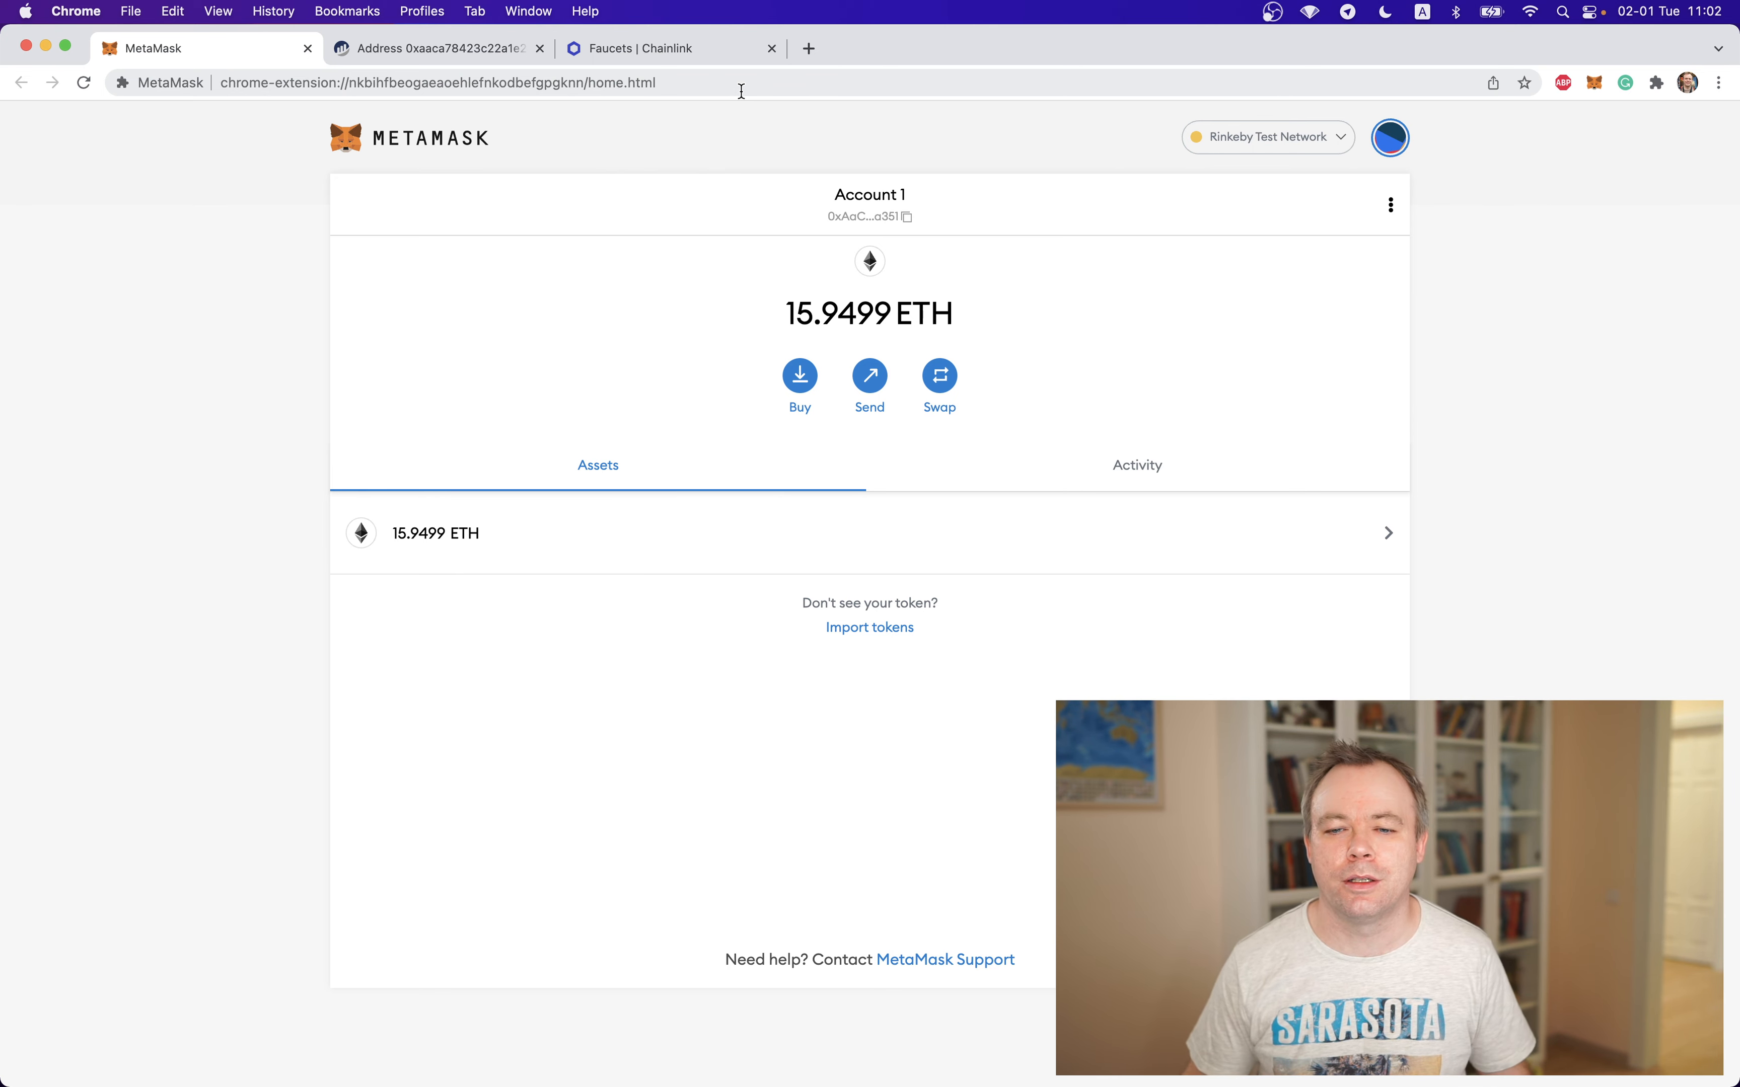
View the account's address page on Rinkeby Etherscan and go to the explorer's home page
click(453, 47)
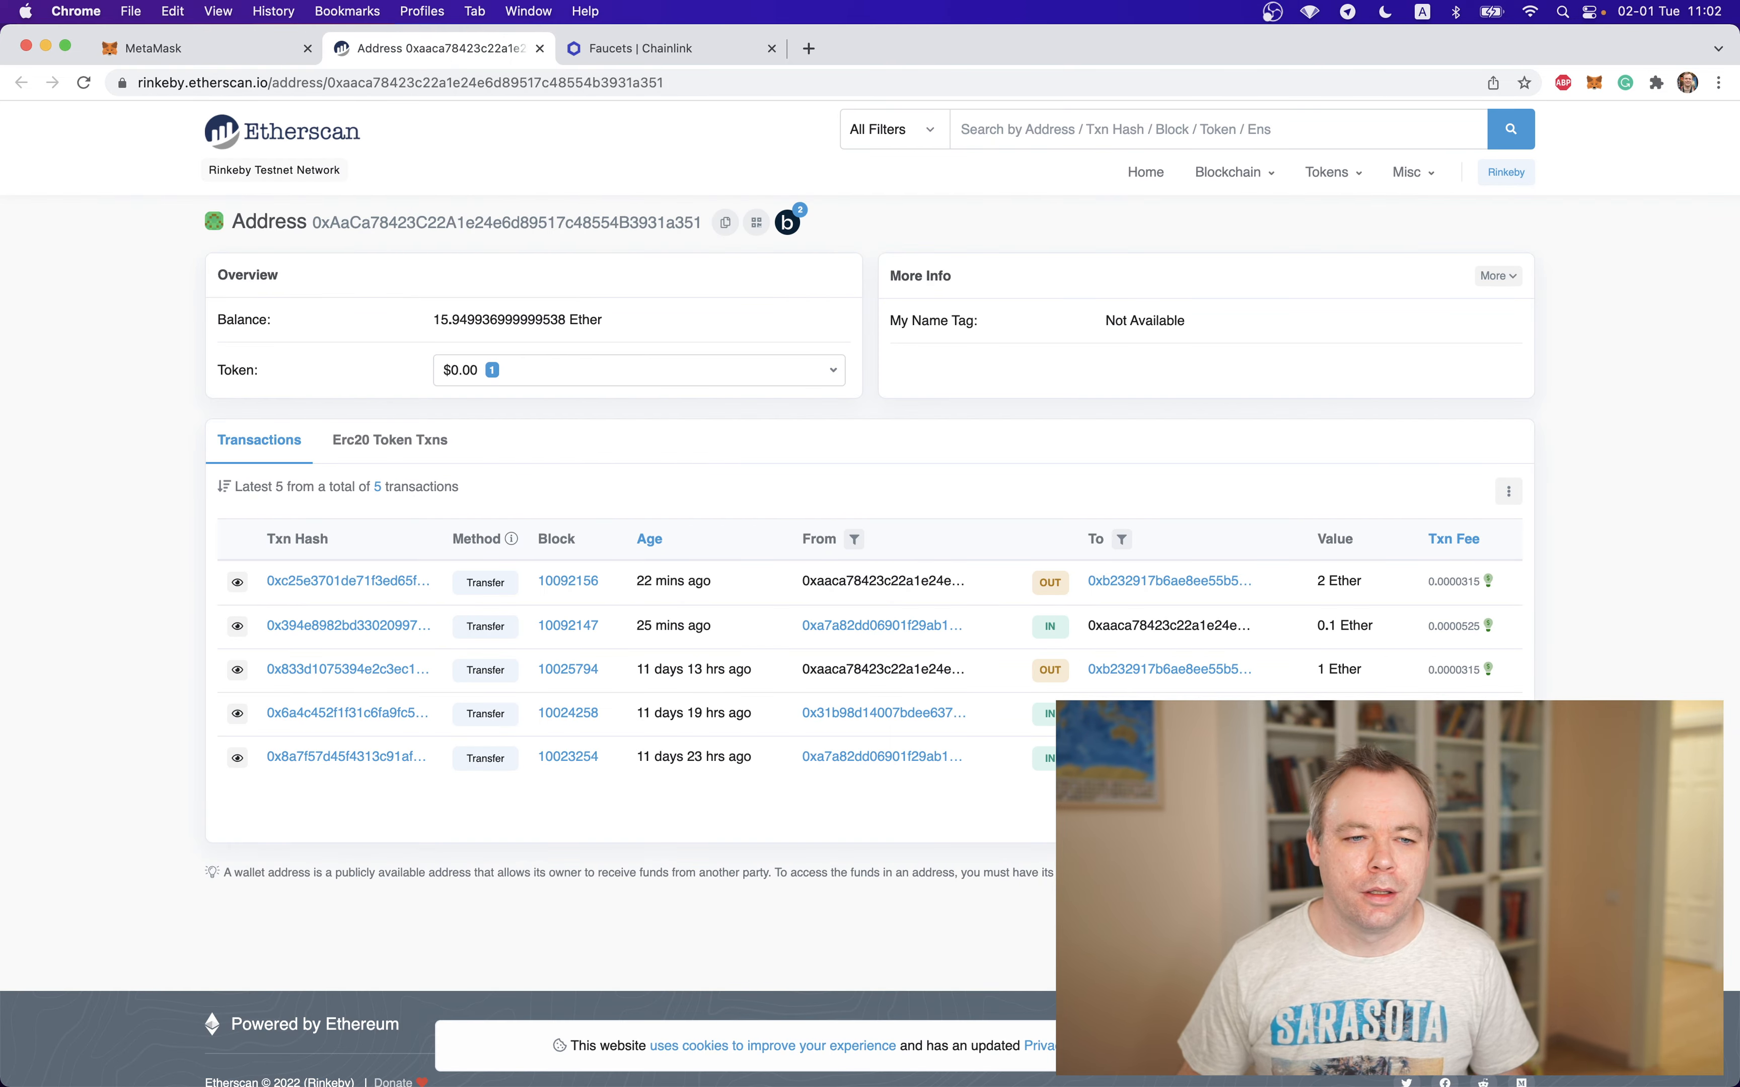
key(super+Tab)
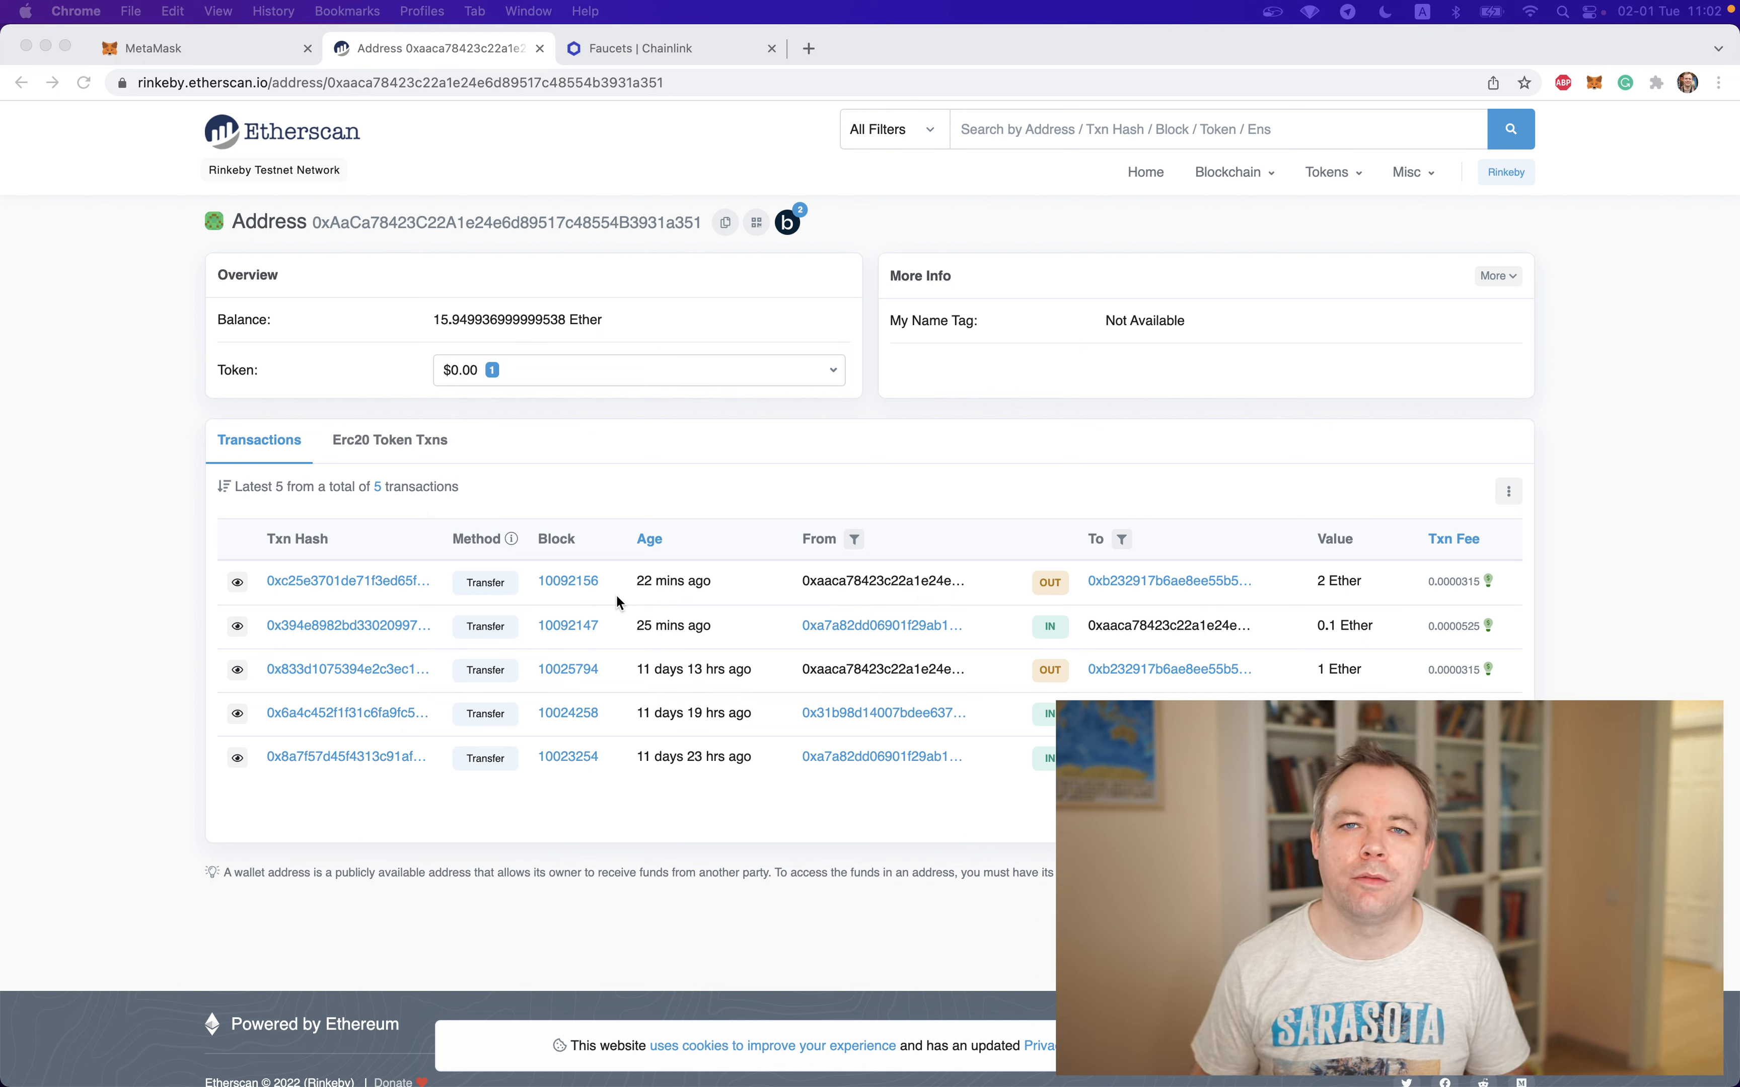
click(290, 135)
click(279, 139)
Copy Account 1's wallet address from MetaMask and look it up in the Rinkeby Testnet Explorer on Etherscan
click(183, 47)
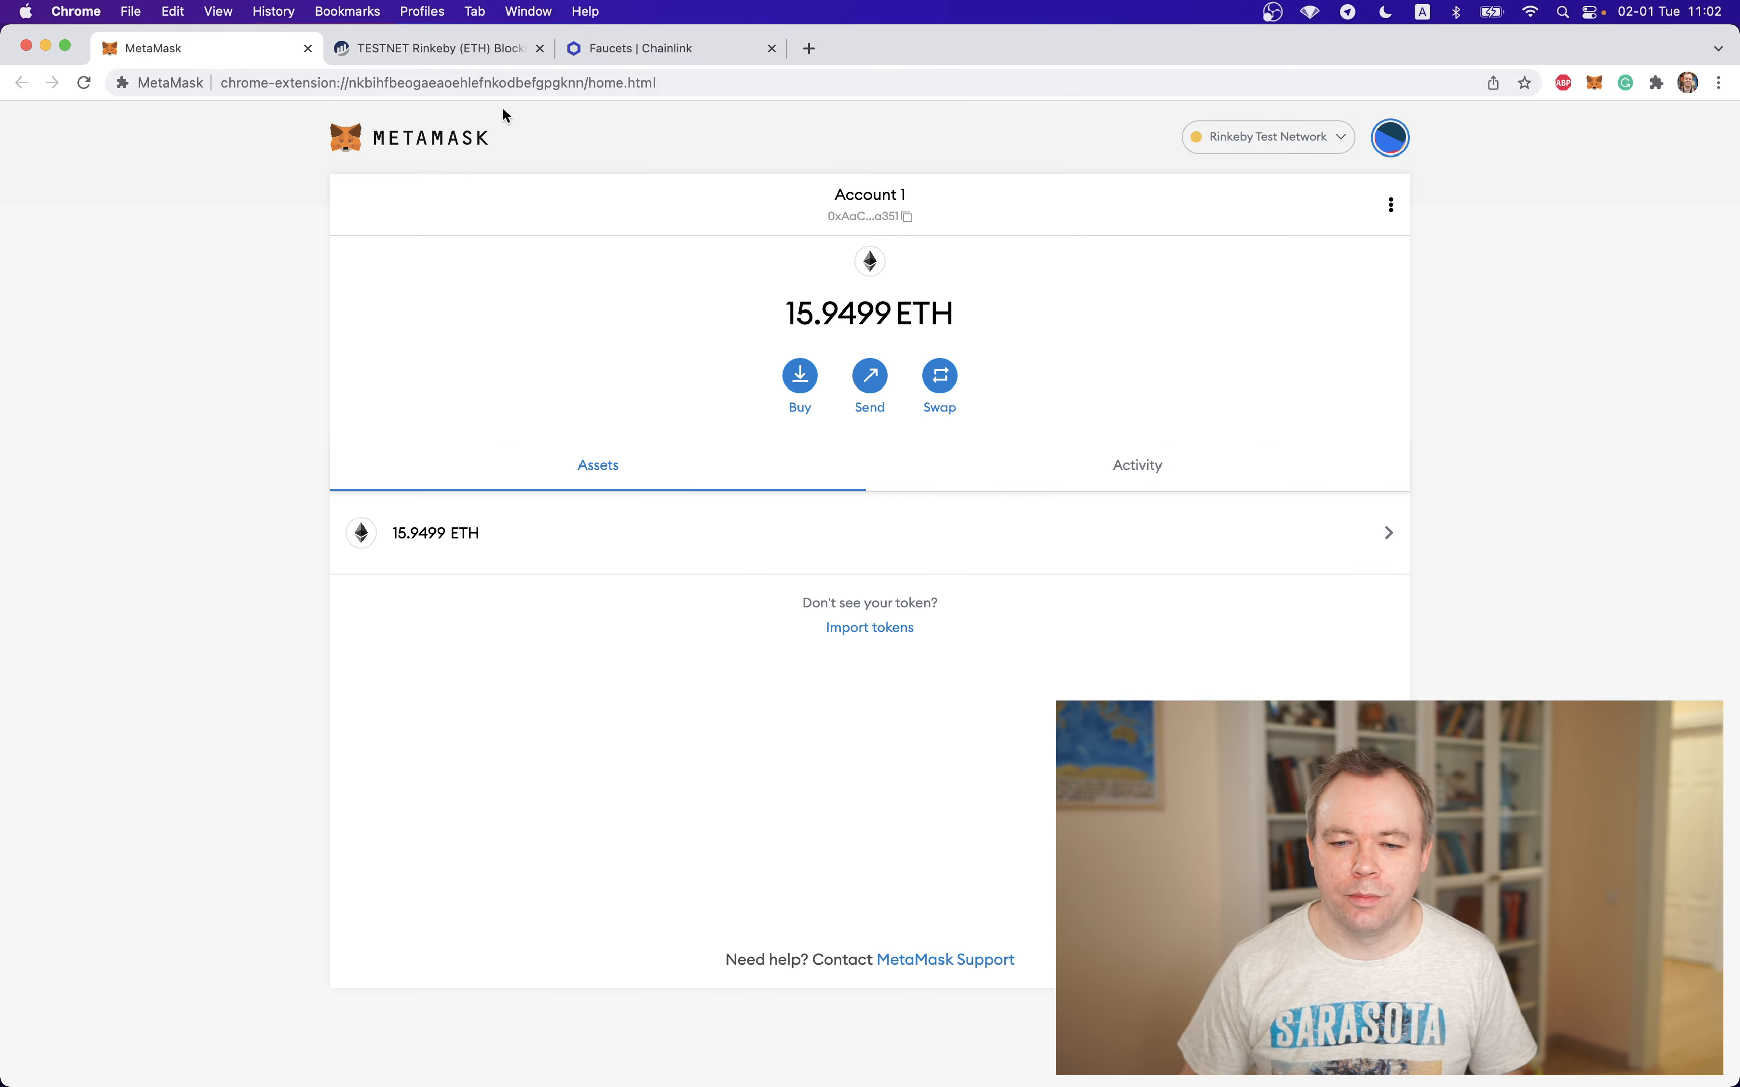
click(858, 222)
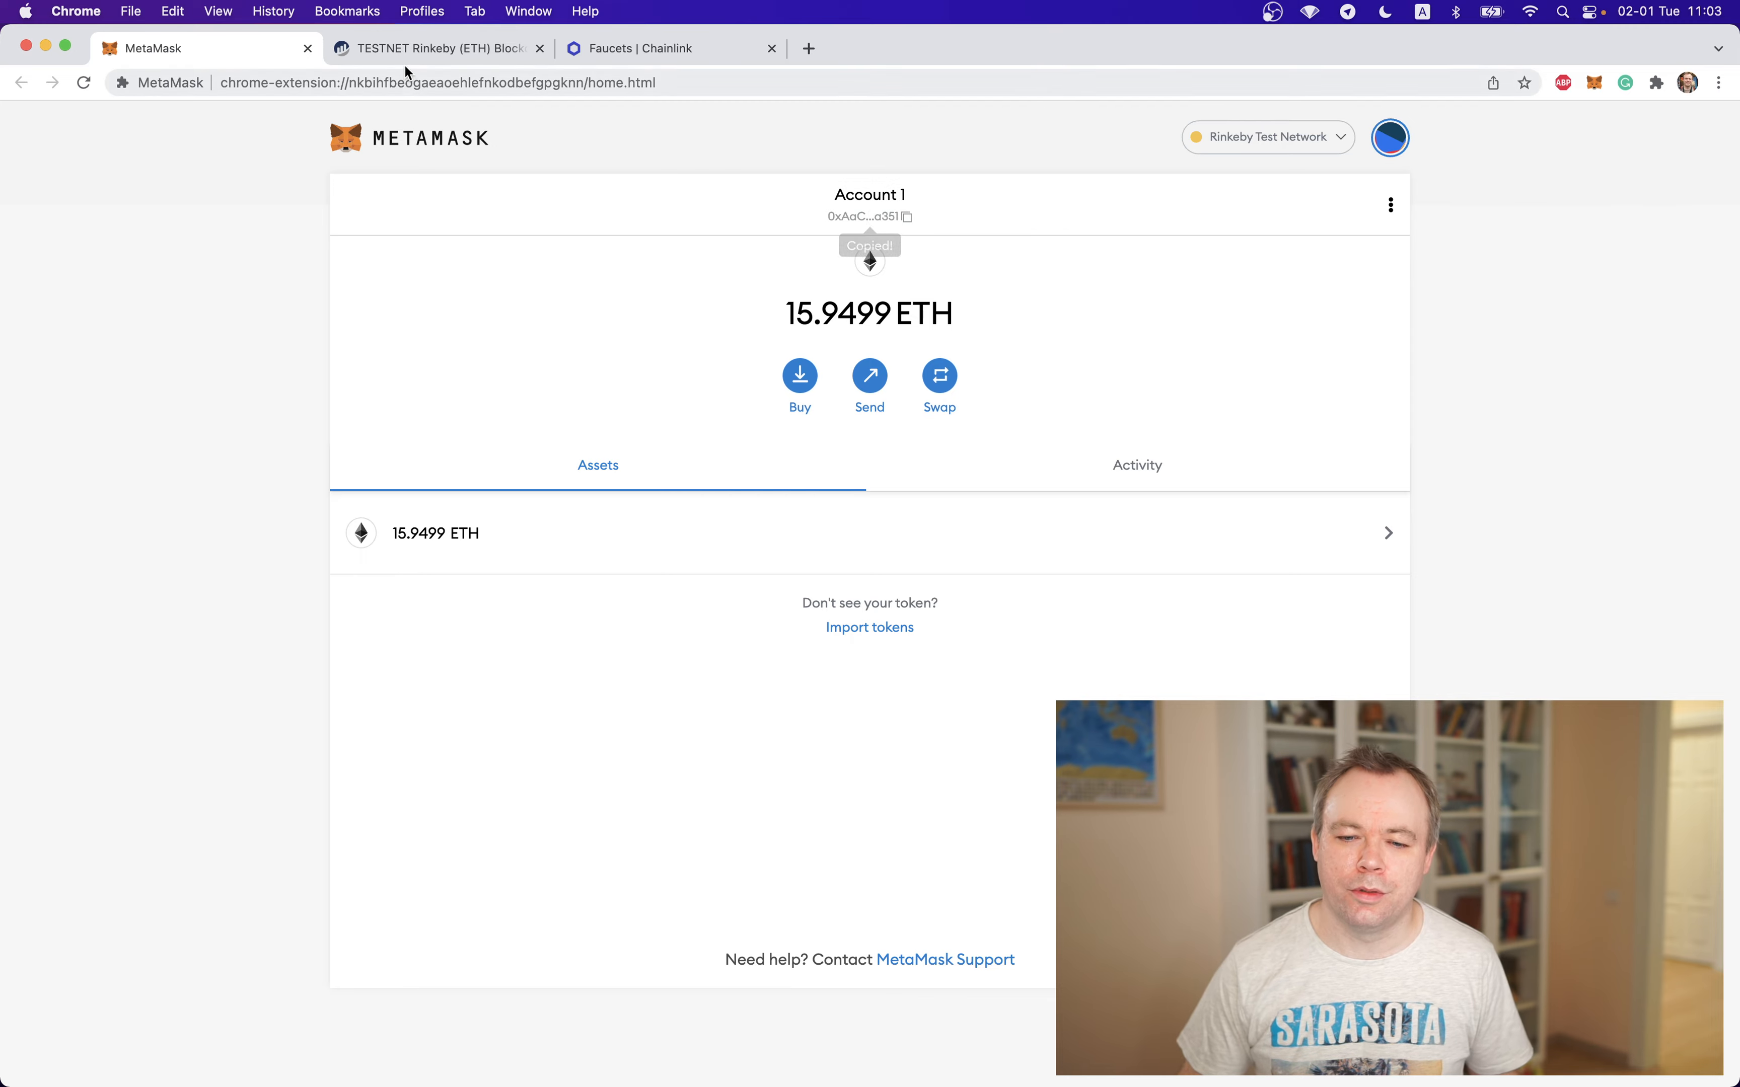
click(427, 49)
click(457, 262)
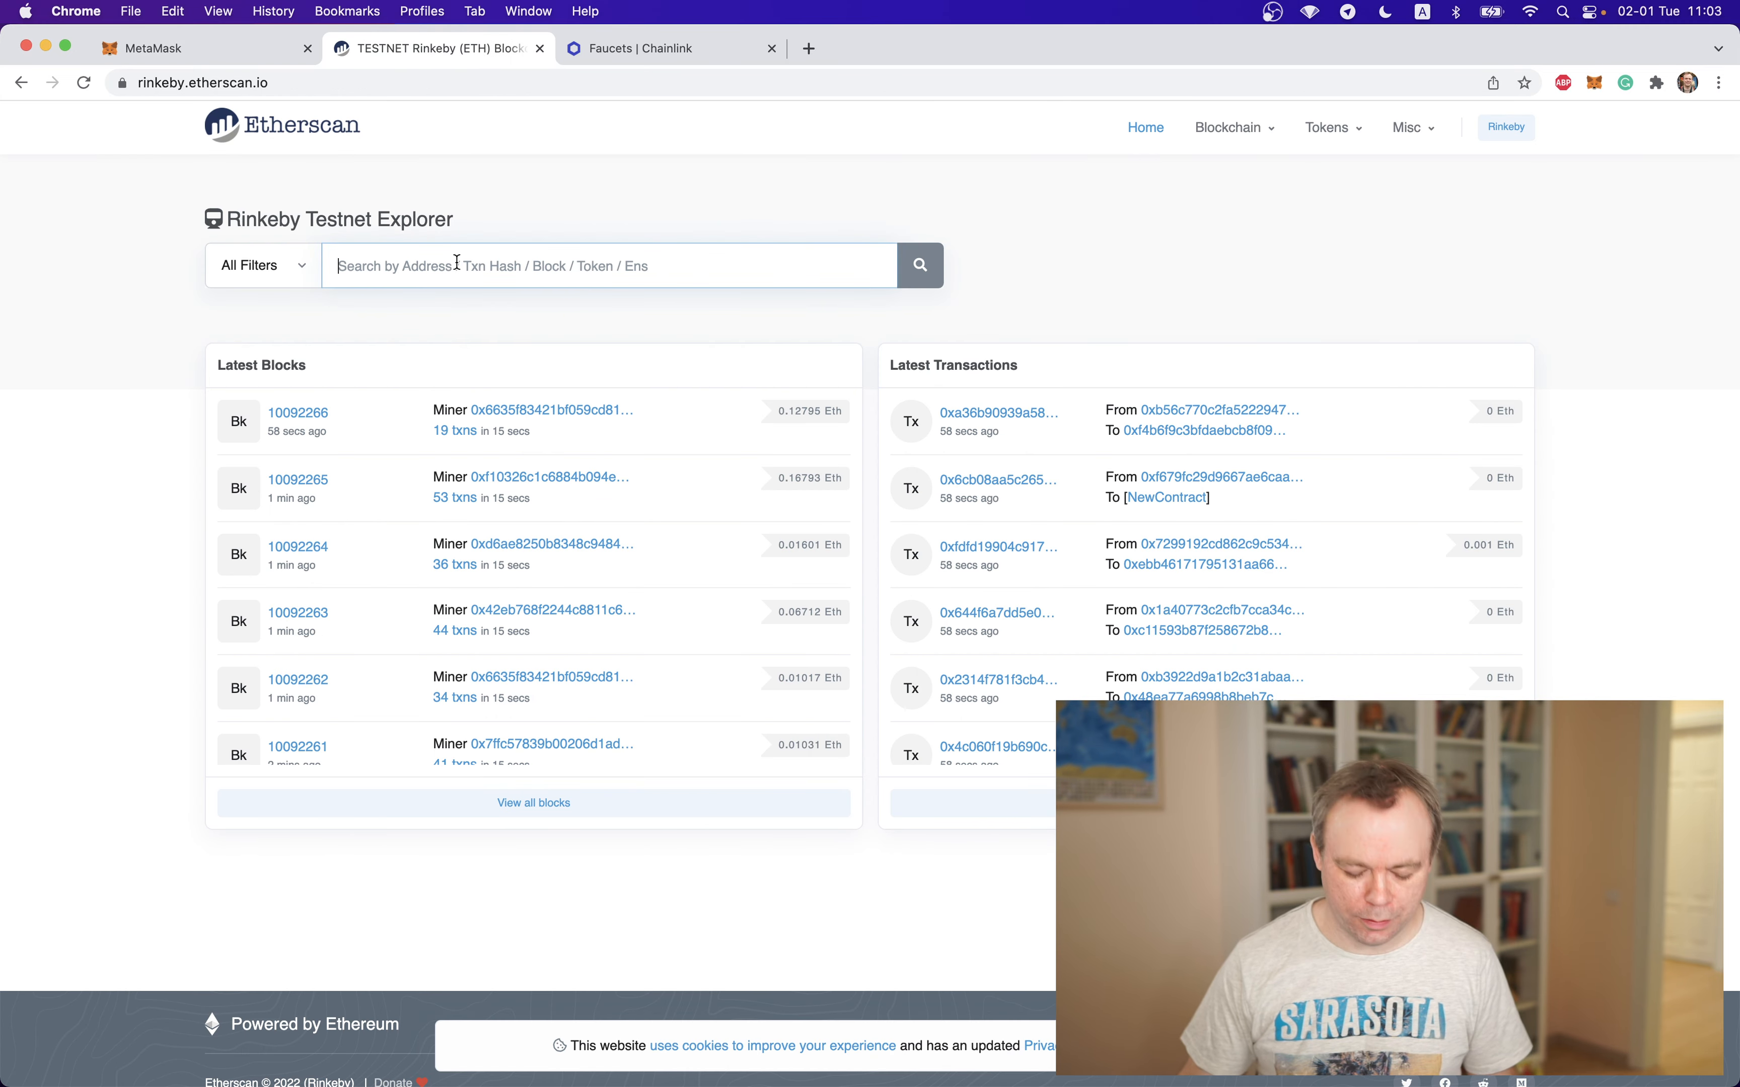
key(super+v)
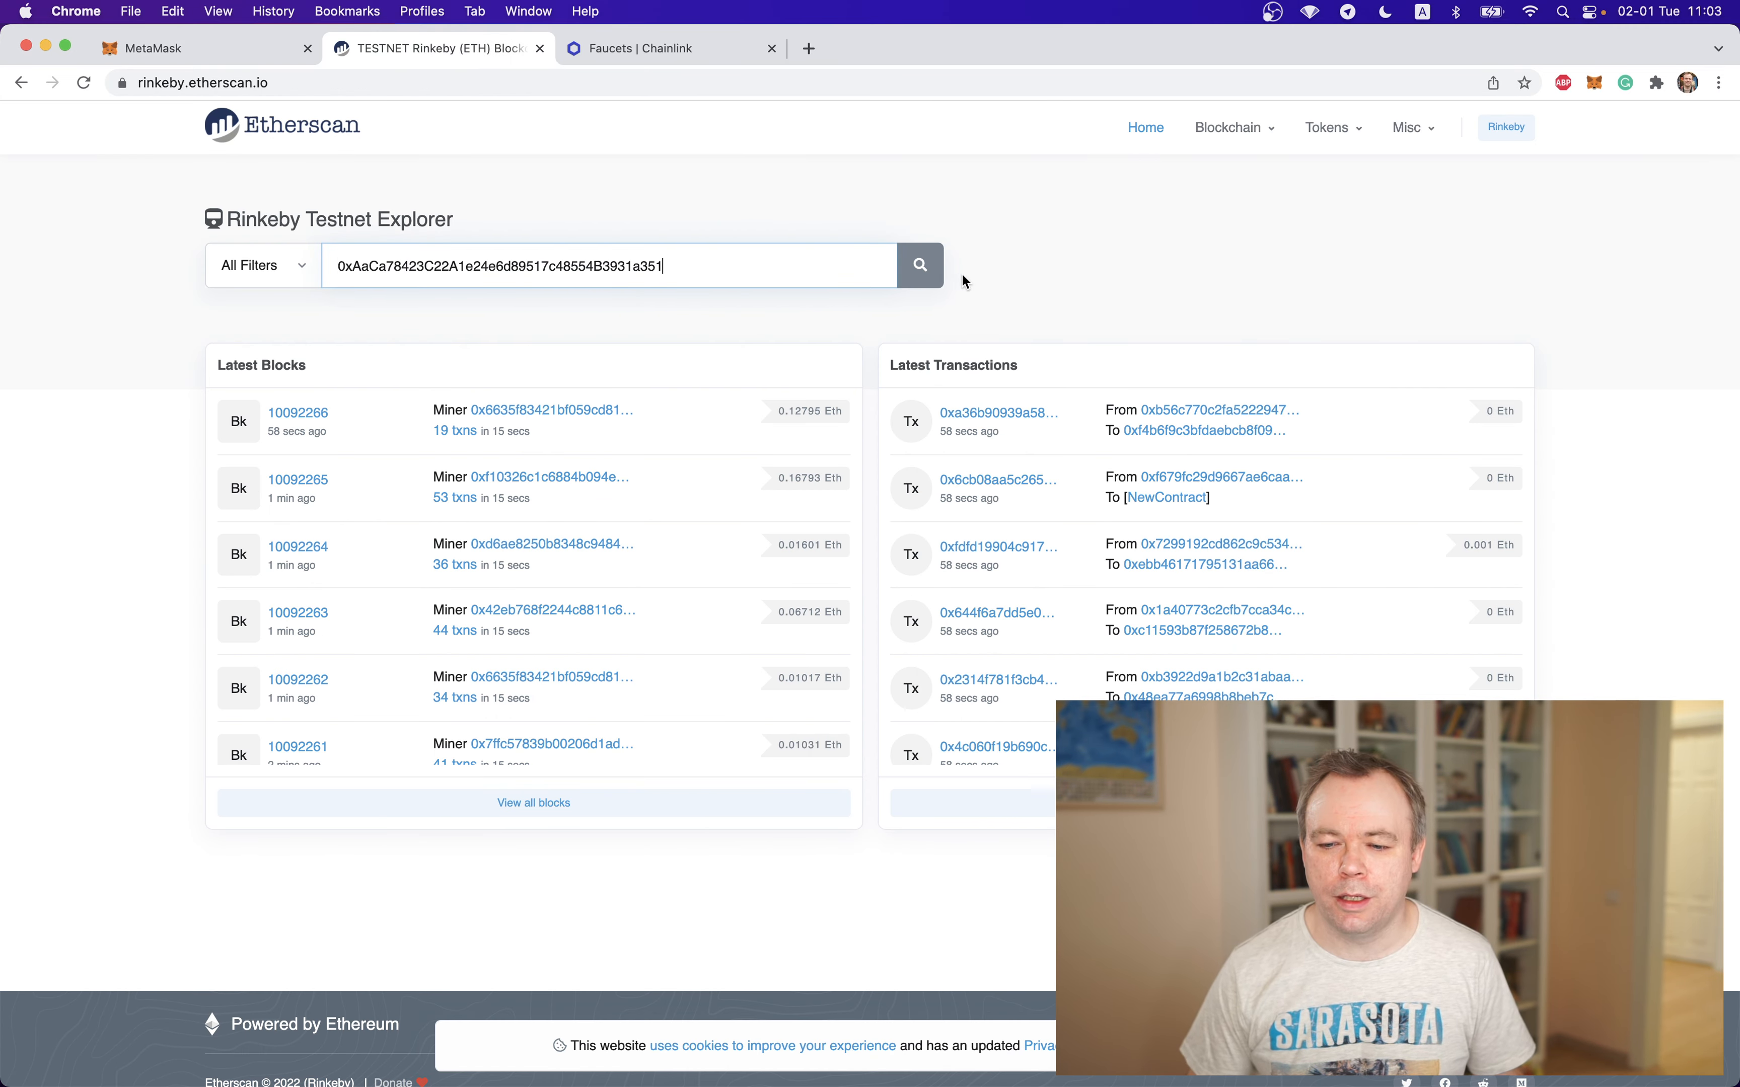
click(910, 280)
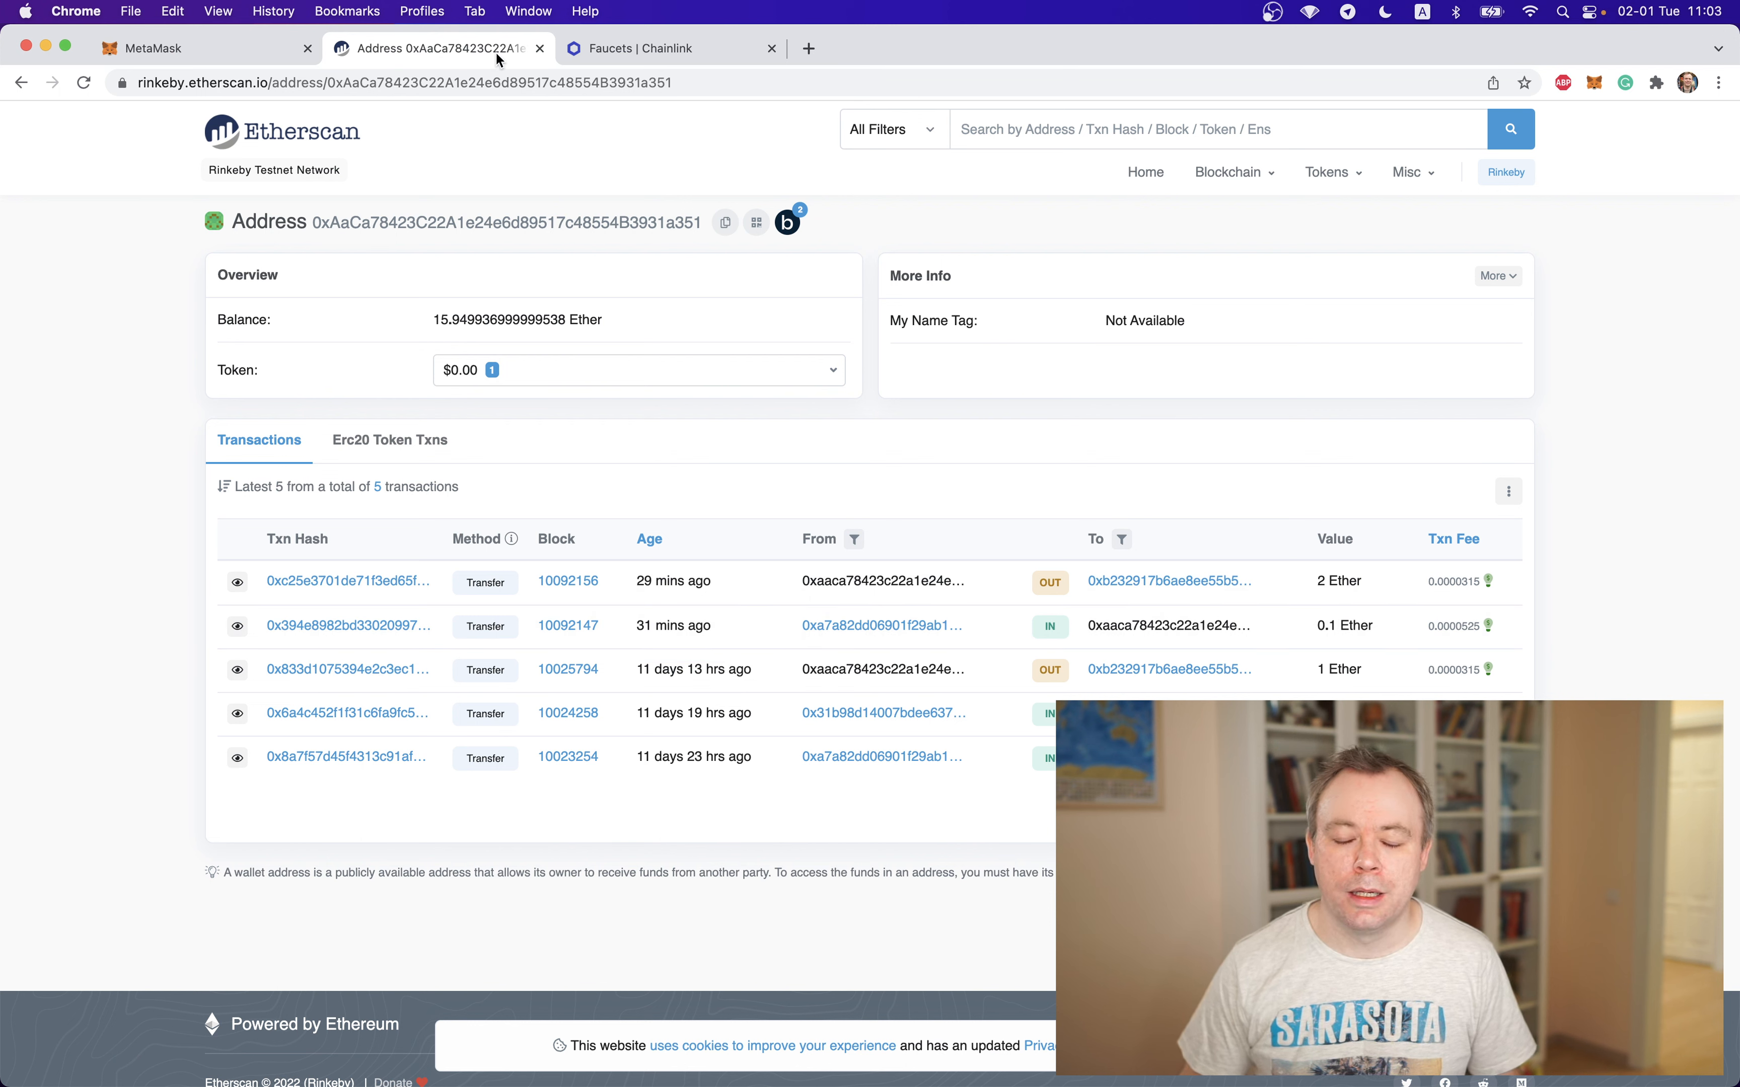
Request 10 test LINK and 0.1 test ETH on Ethereum Rinkeby for the copied account address from the Chainlink faucet
click(617, 46)
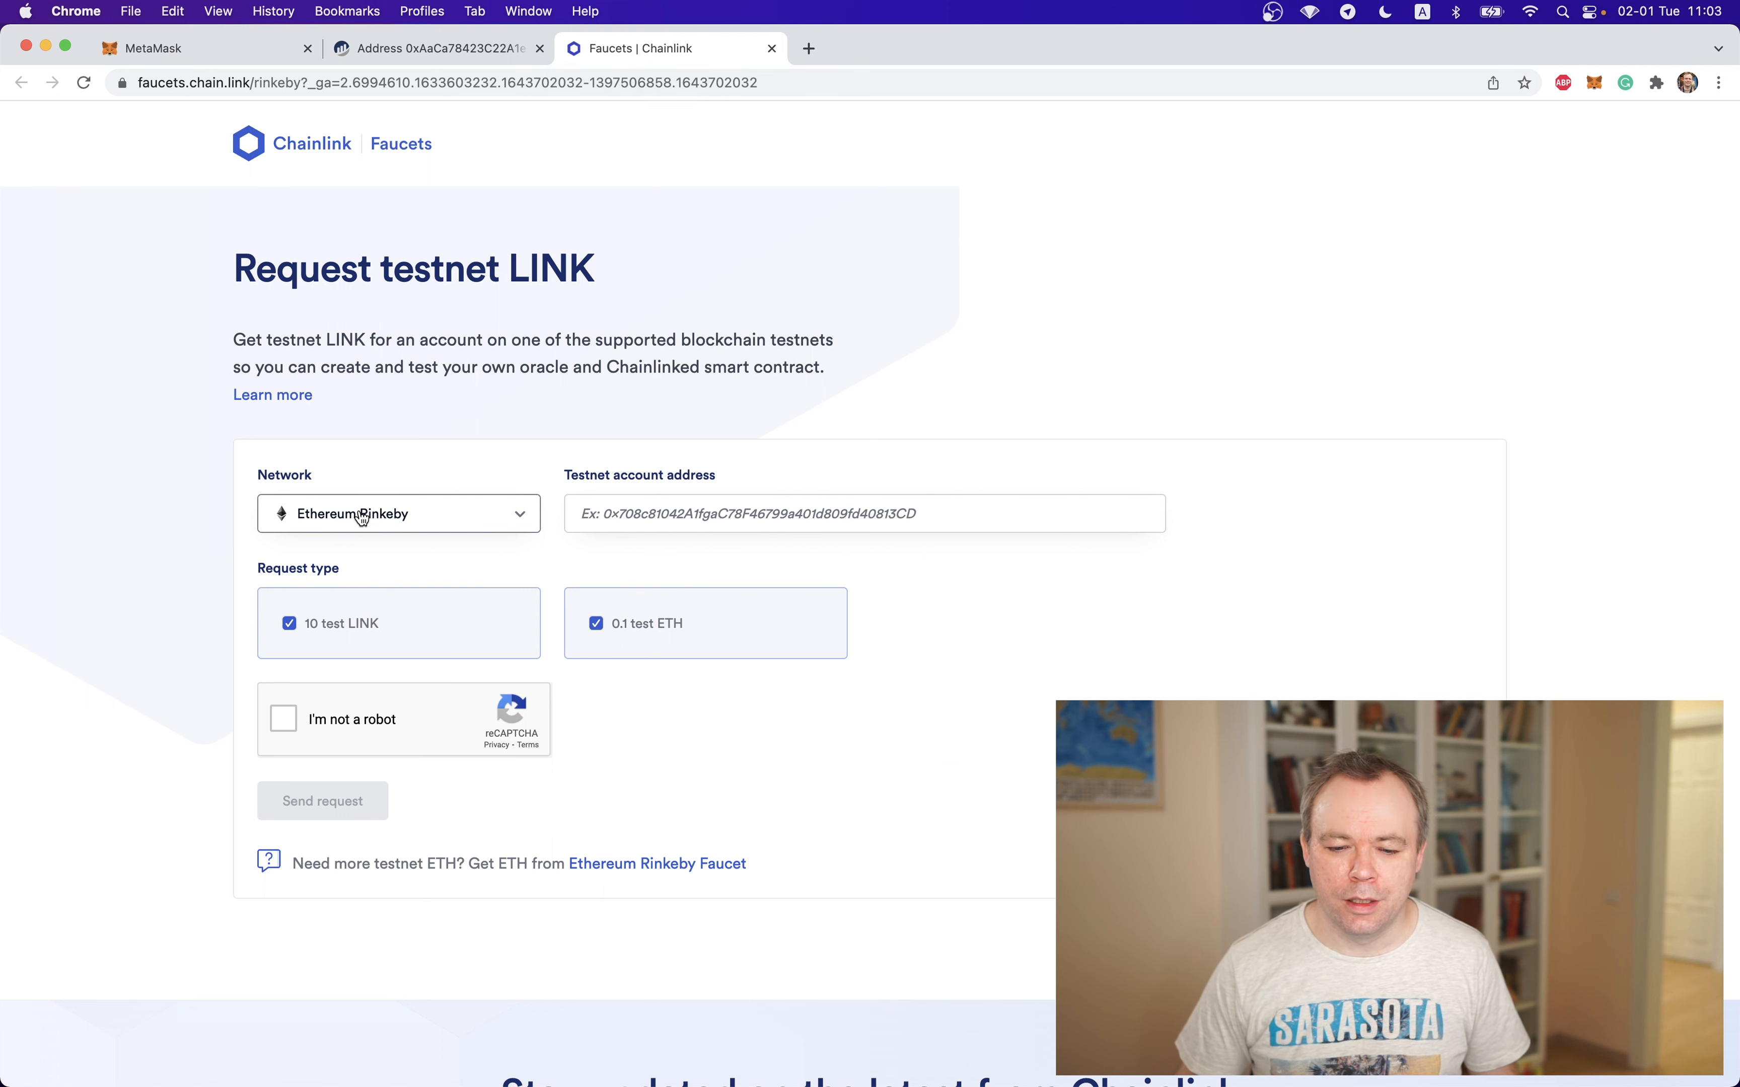
click(748, 513)
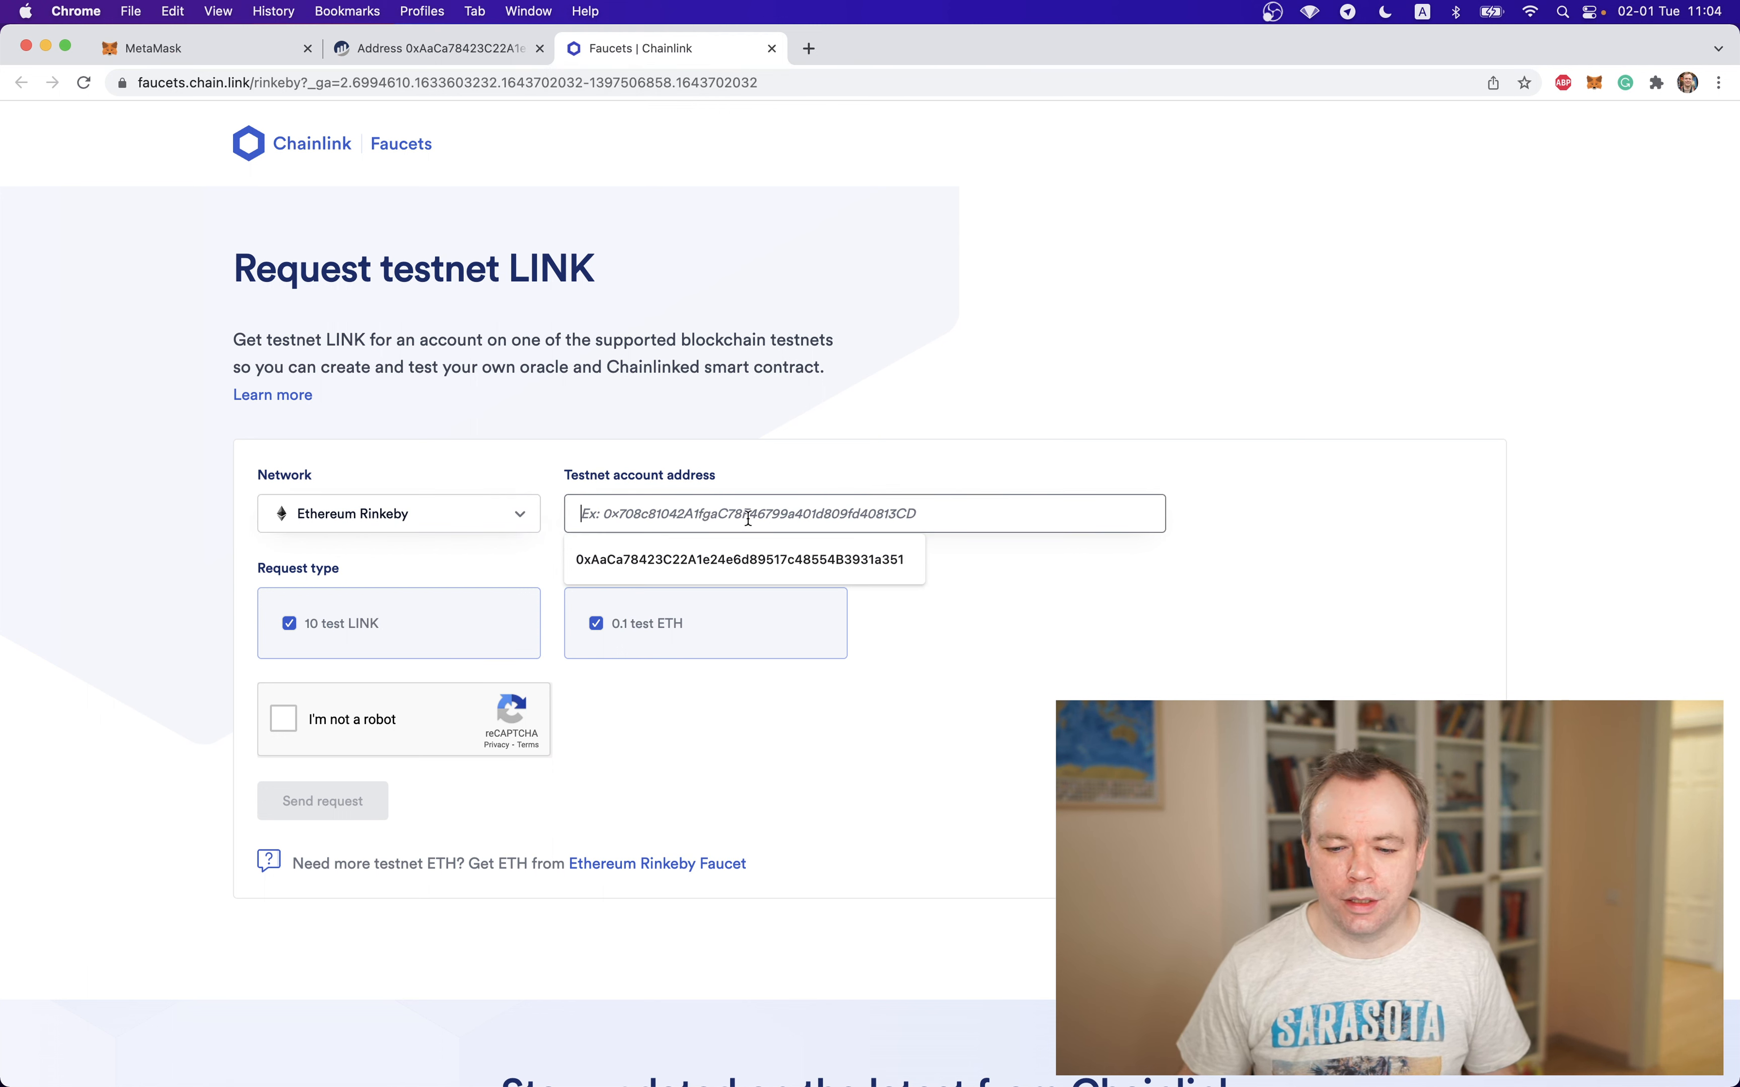
text(0xAaCa78423C22A1e24e6d89517c48554B3931a351)
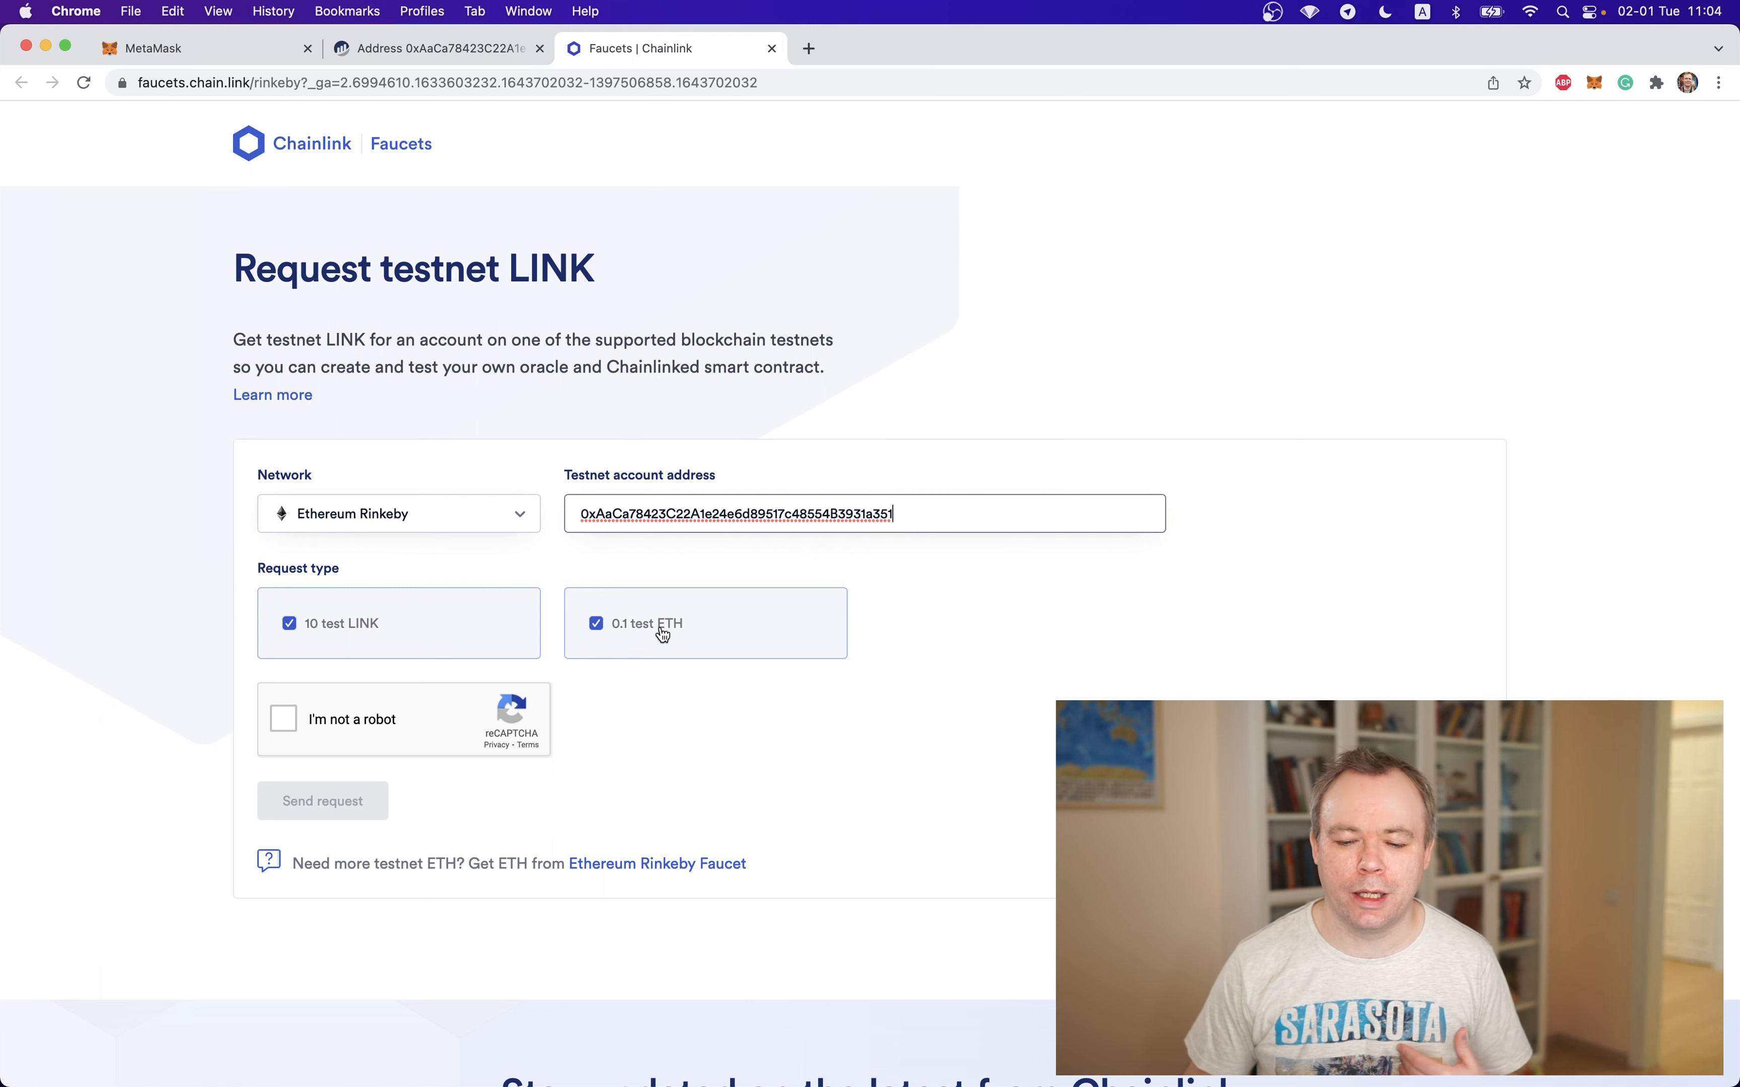
click(283, 719)
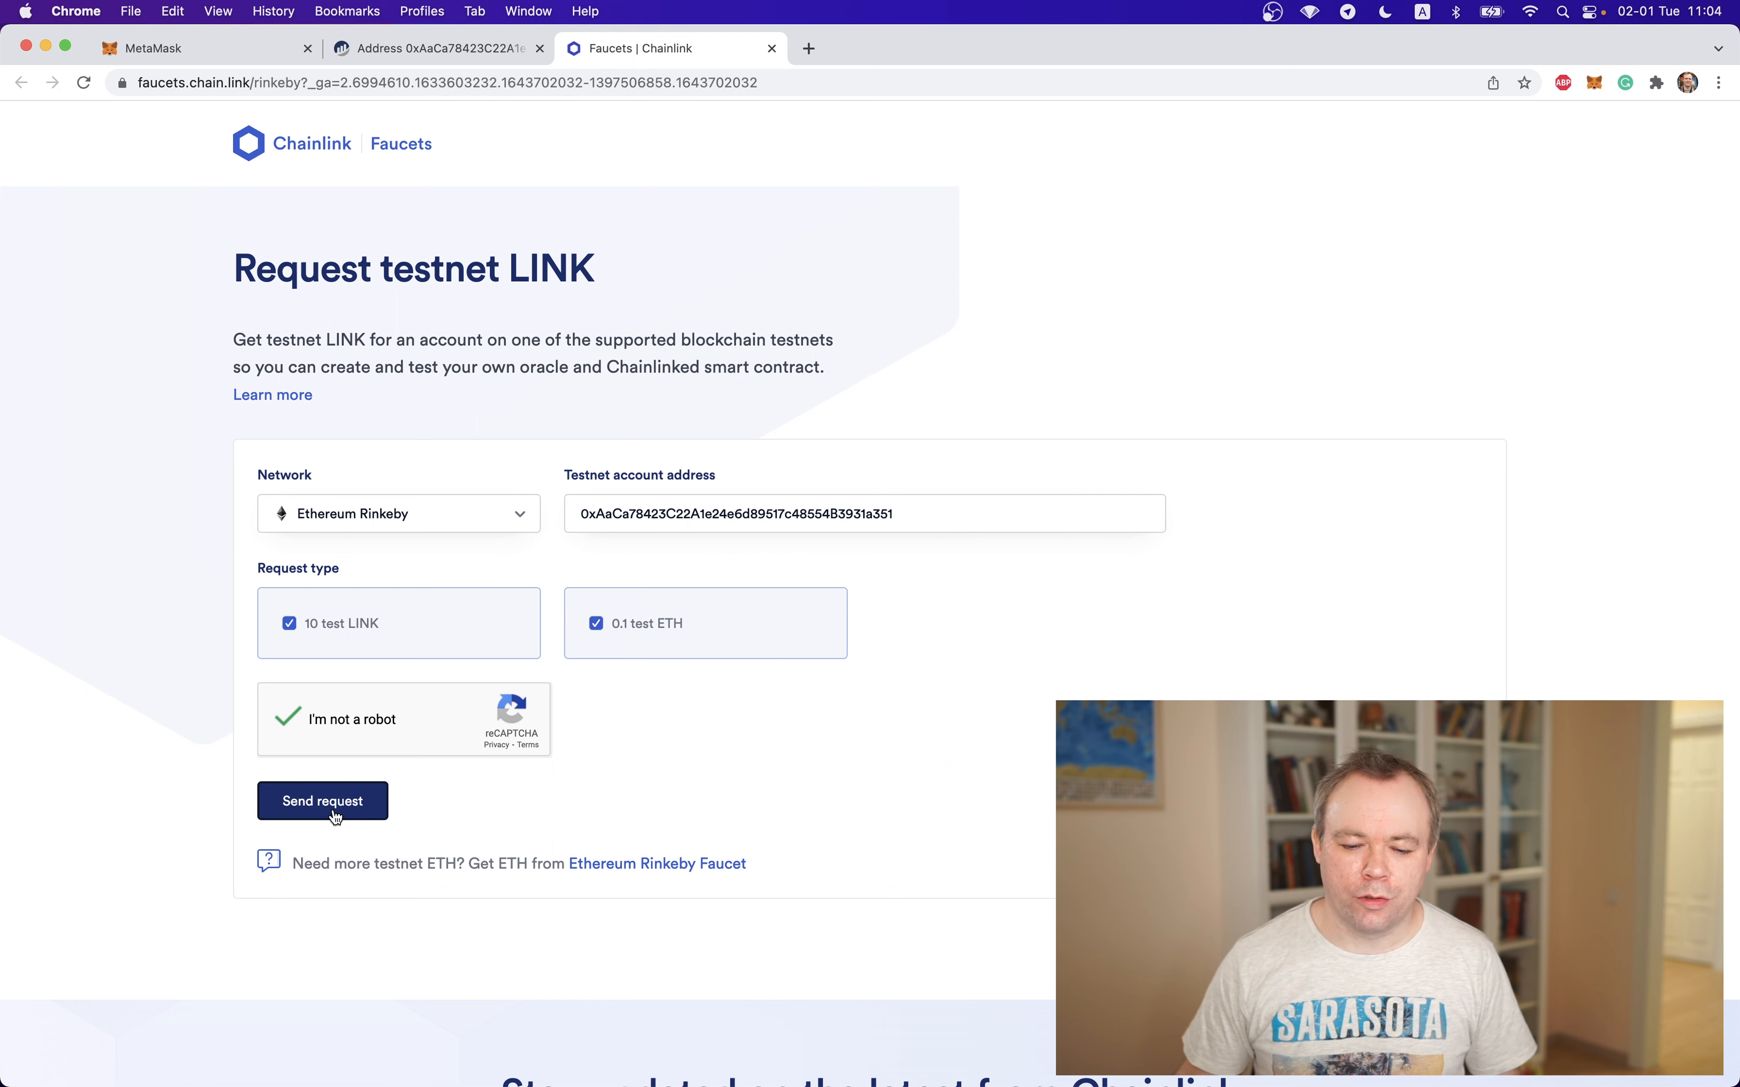
click(334, 815)
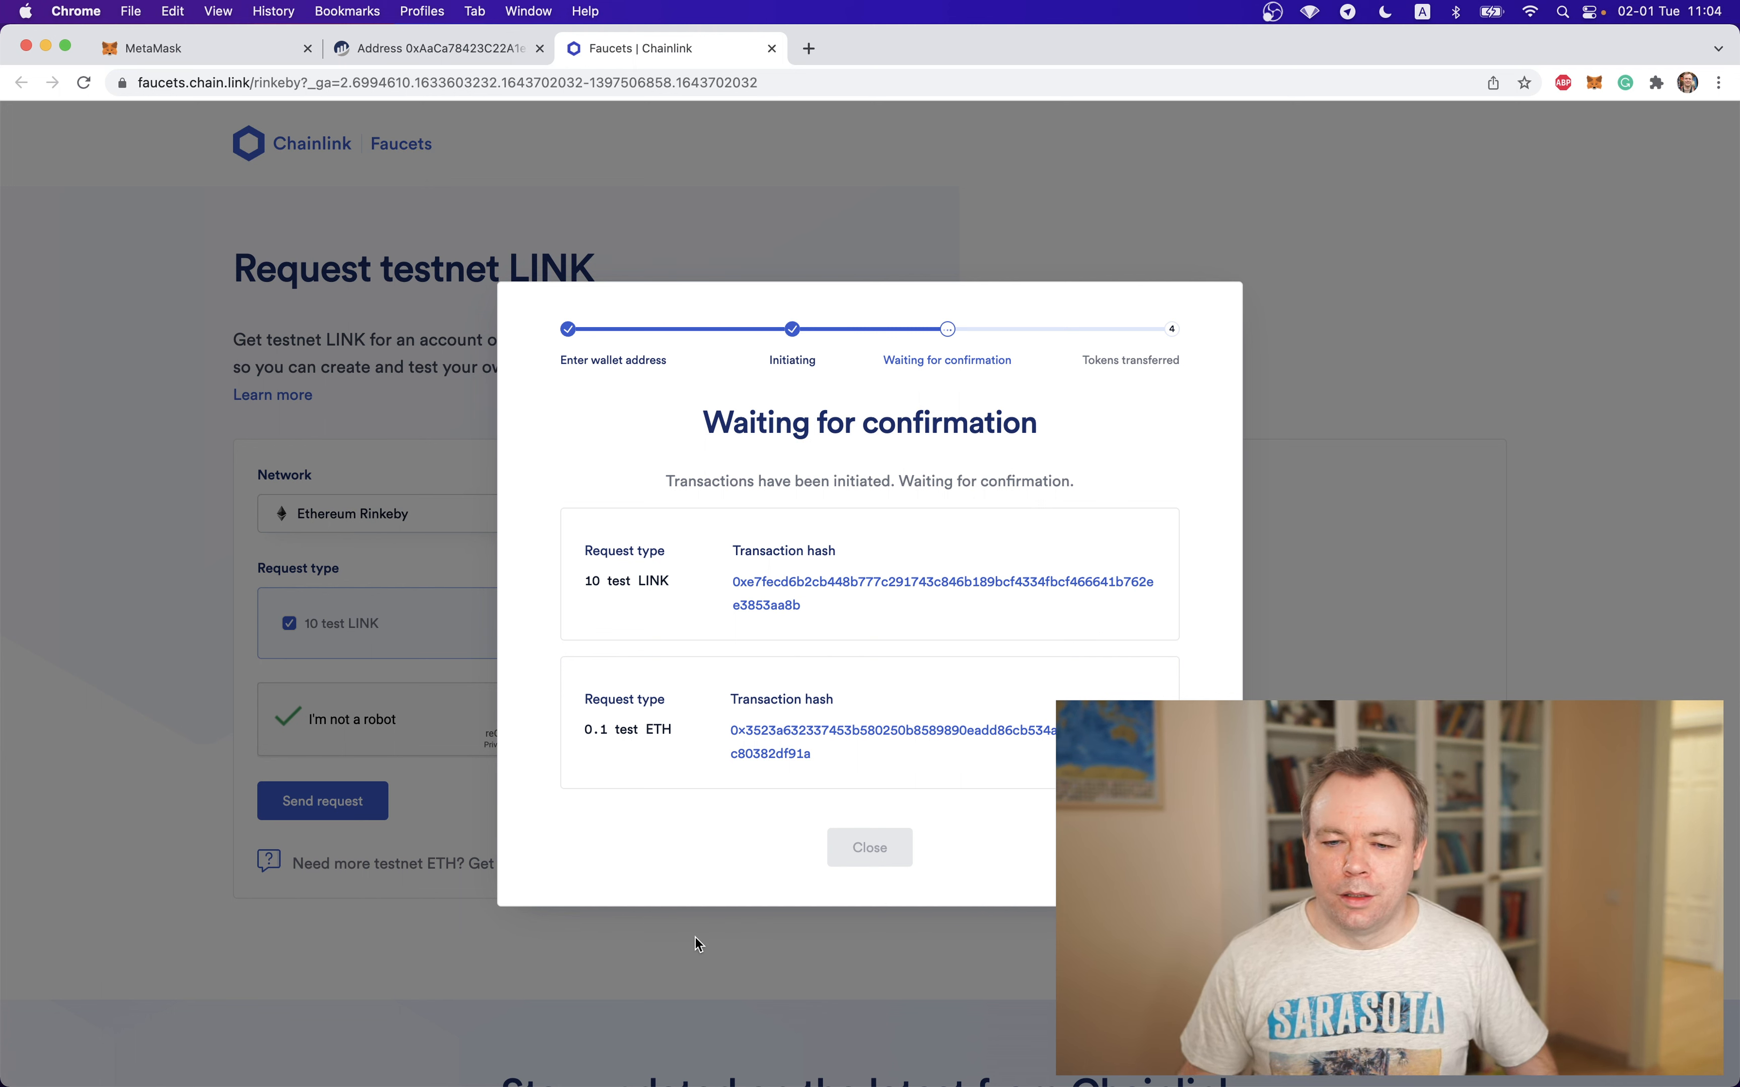
Check Account 1's activity in MetaMask, and close the request dialog on the Chainlink faucet
click(255, 57)
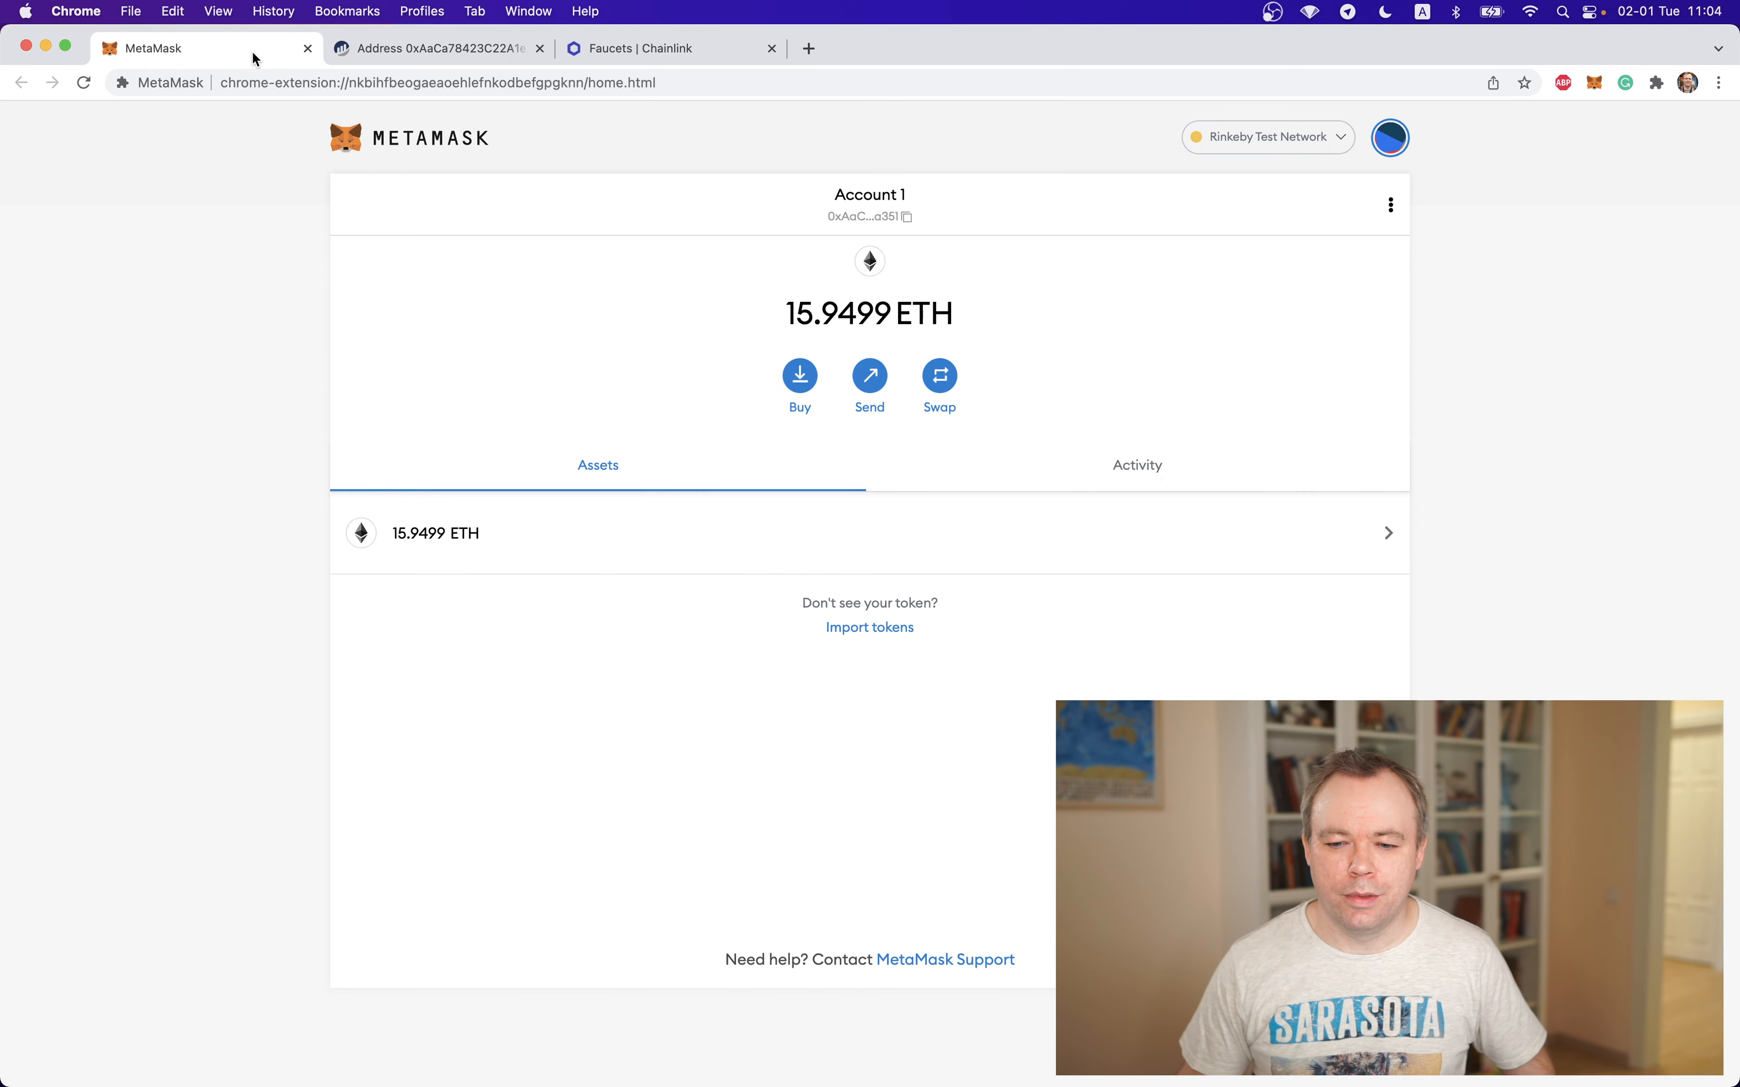
click(1105, 478)
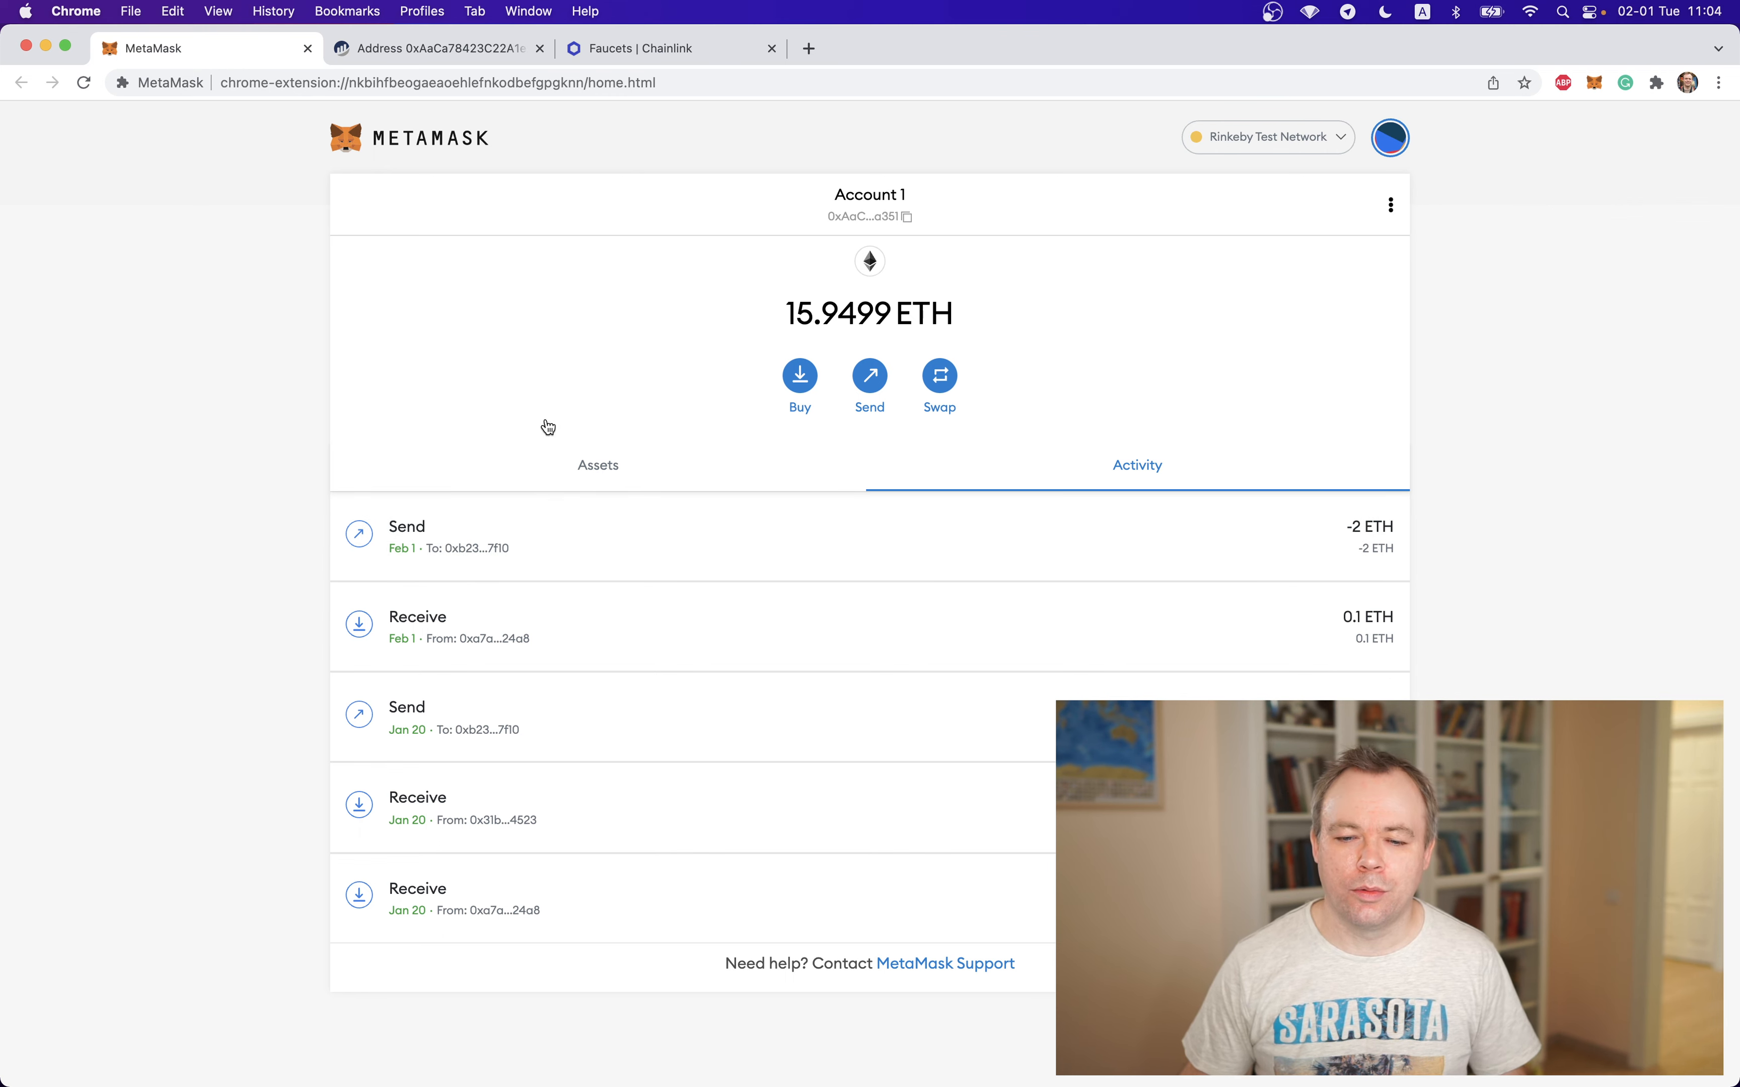
click(721, 58)
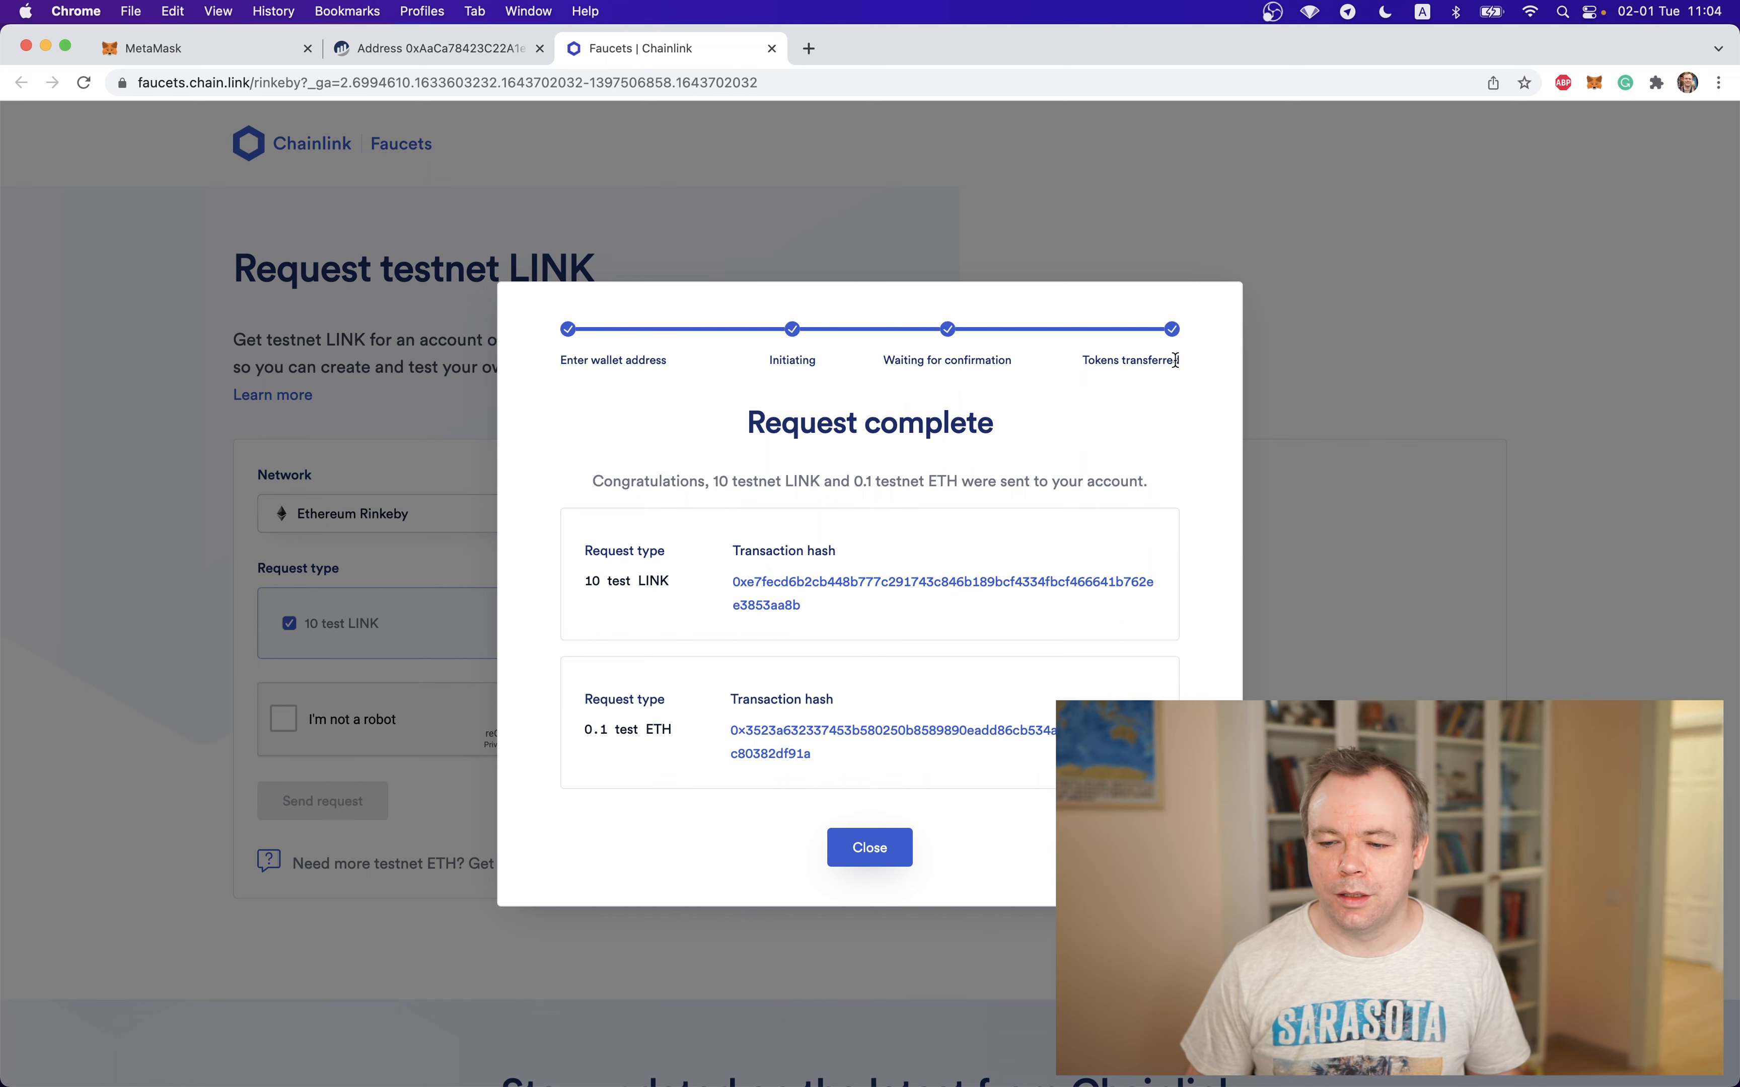
click(867, 847)
Refresh the account's address page on Etherscan to check its balance, and return to the explorer's home page
click(479, 51)
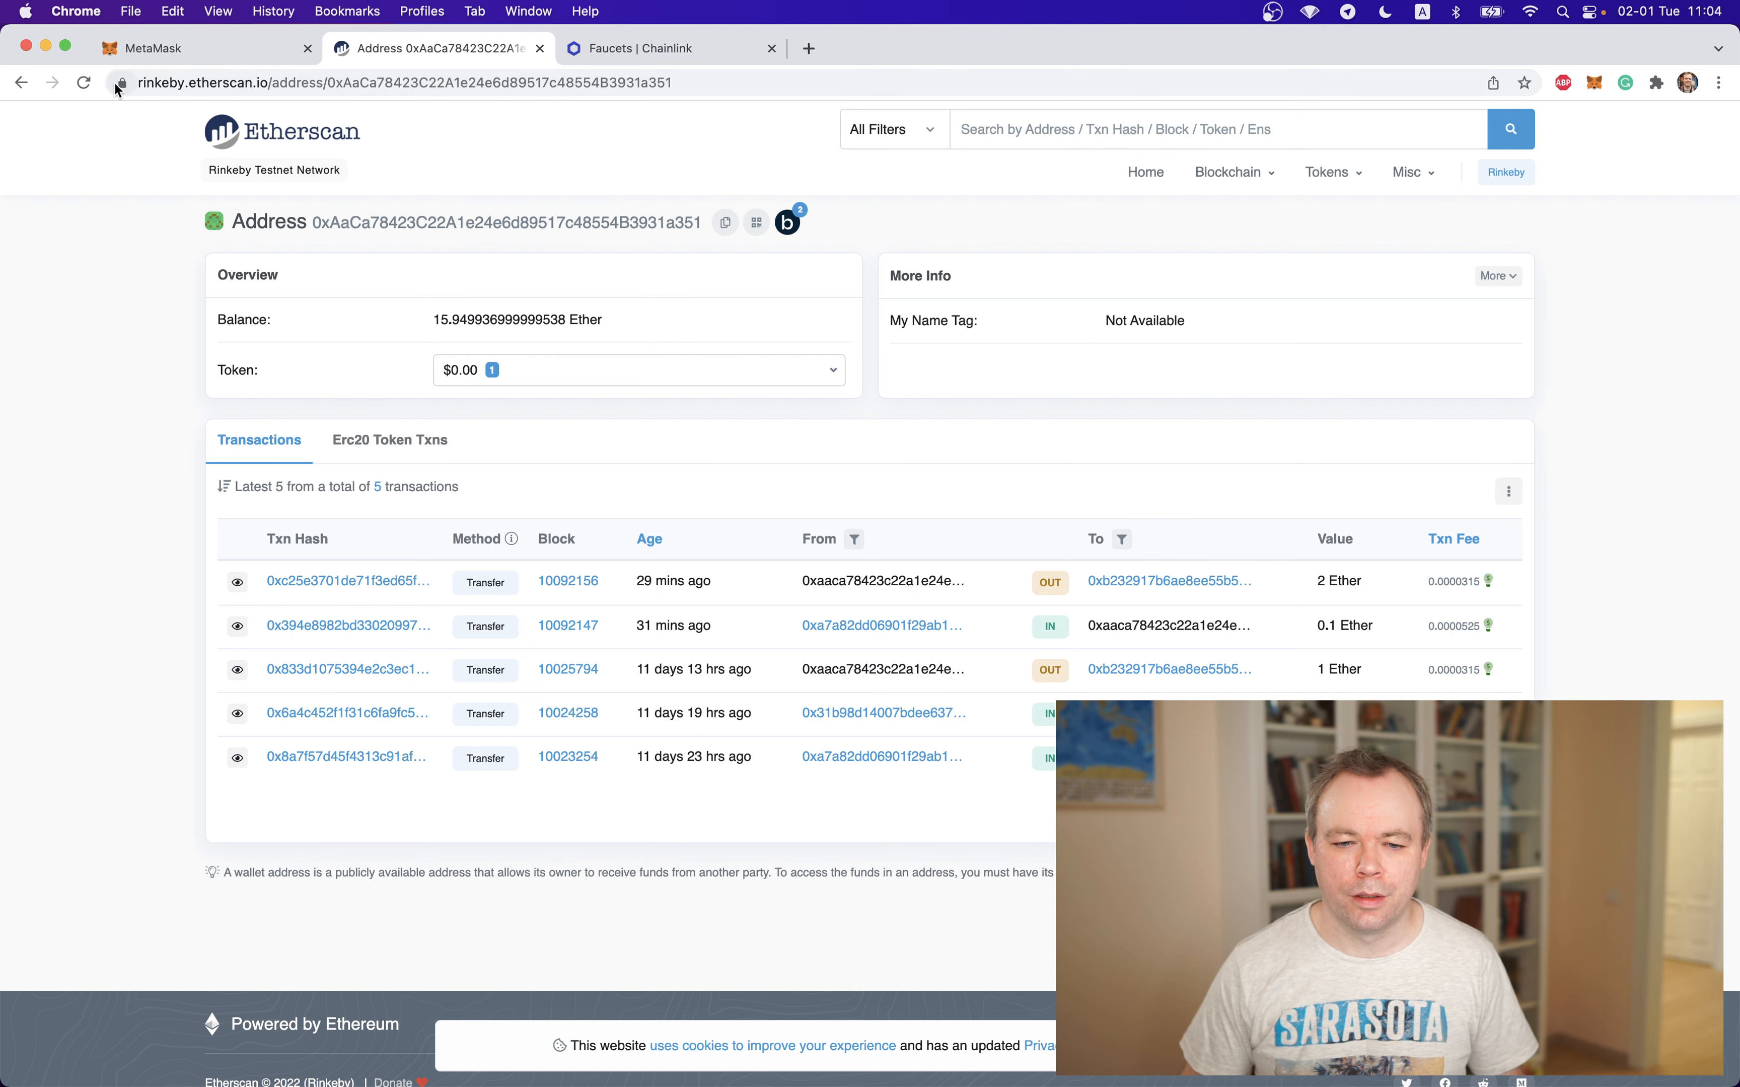
click(85, 82)
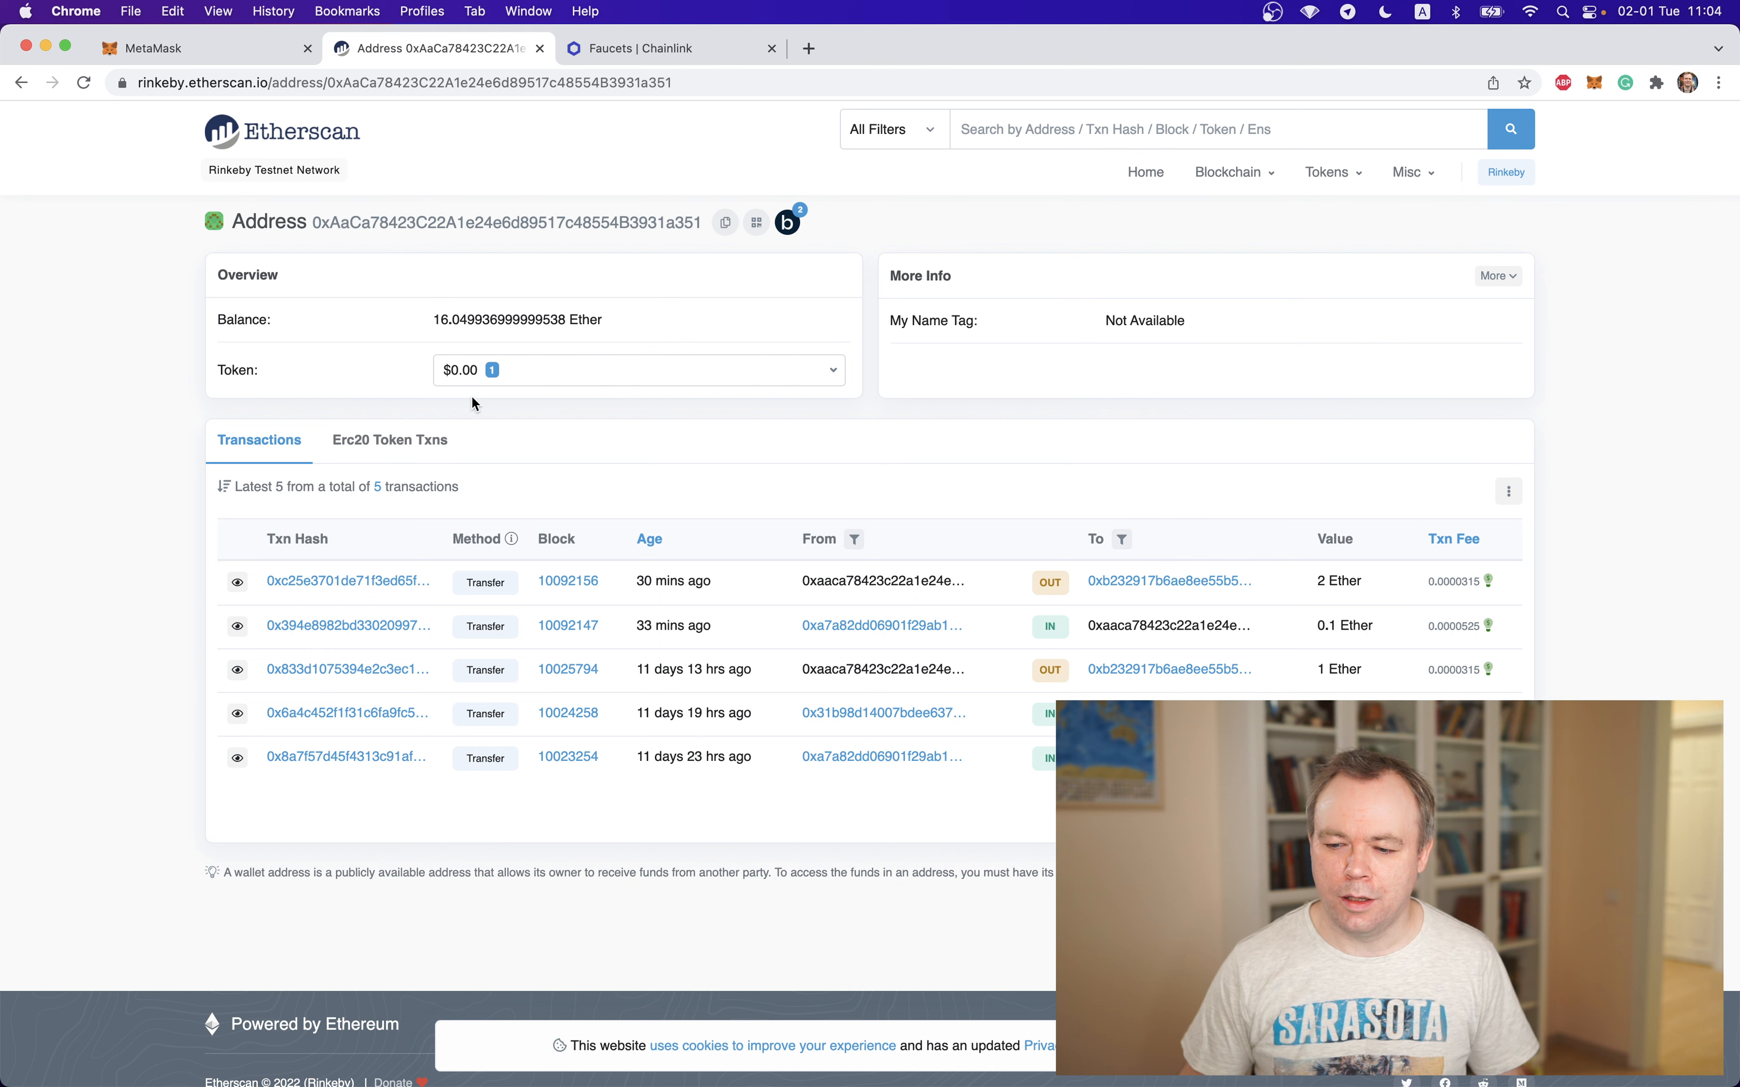
click(297, 136)
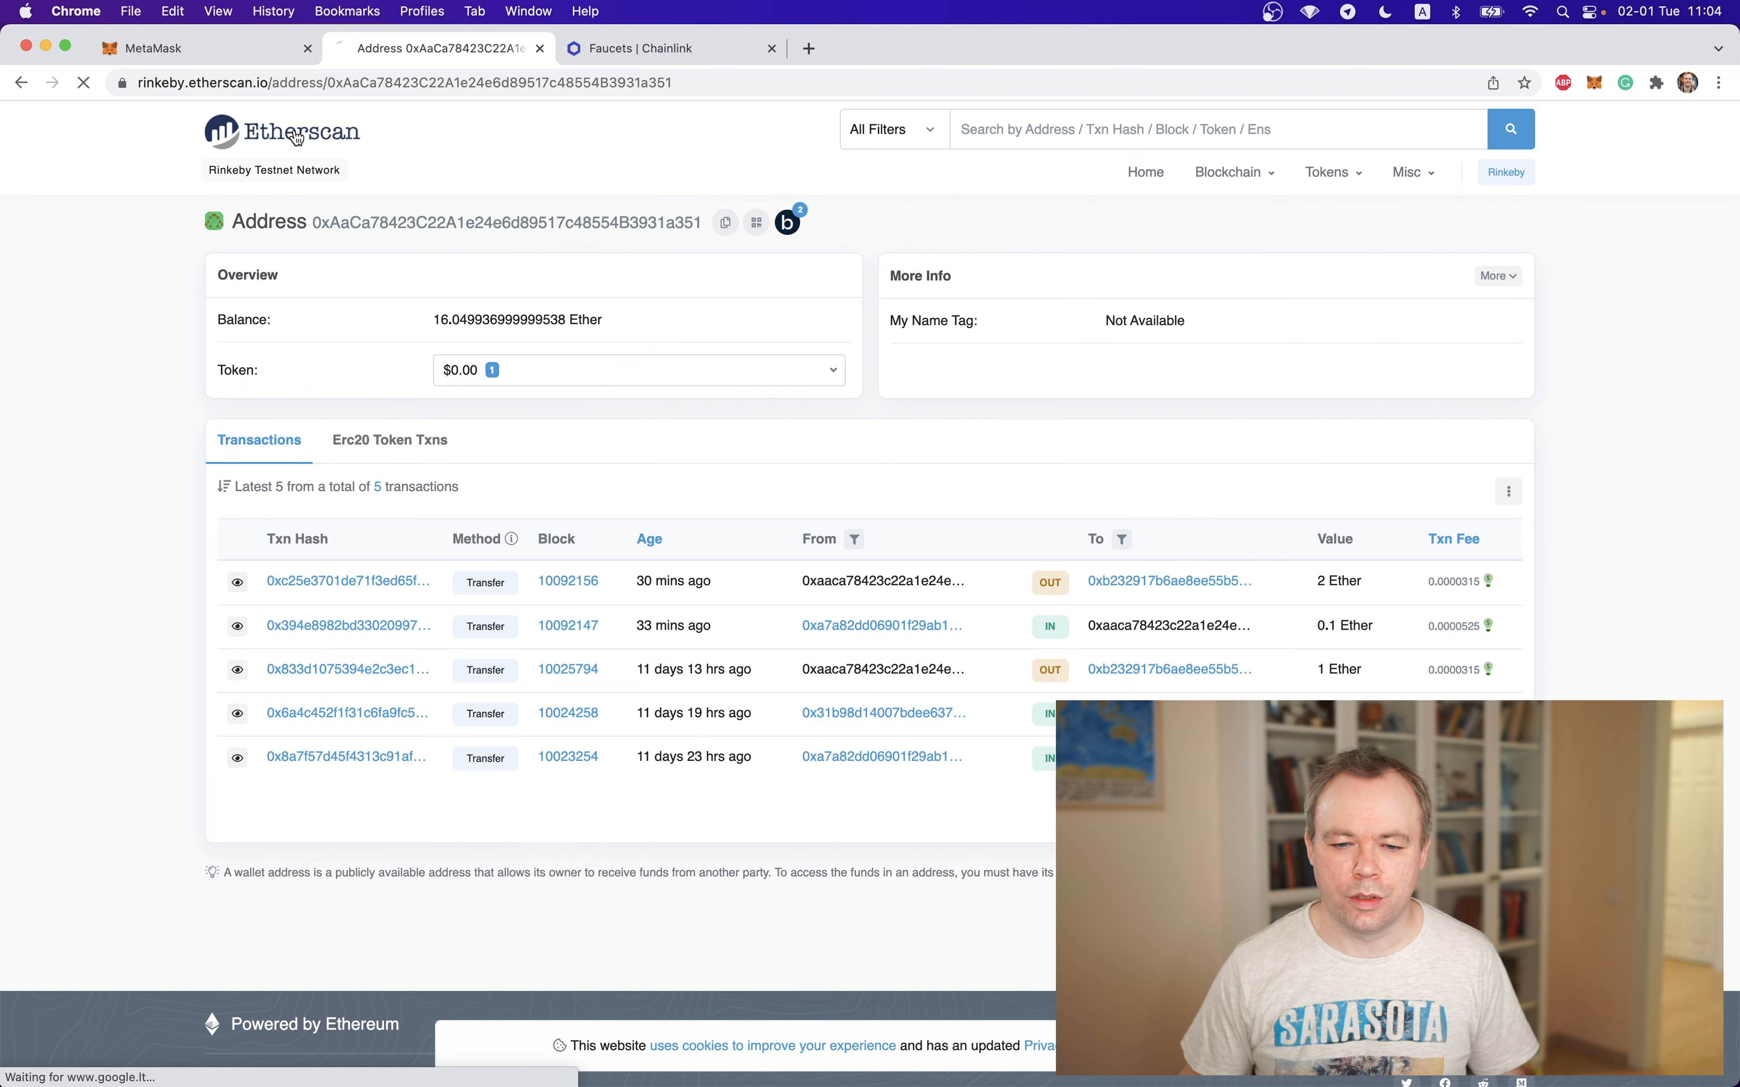
Copy the testnet account address from the Chainlink faucet form and search for it in the Rinkeby Testnet Explorer
click(672, 48)
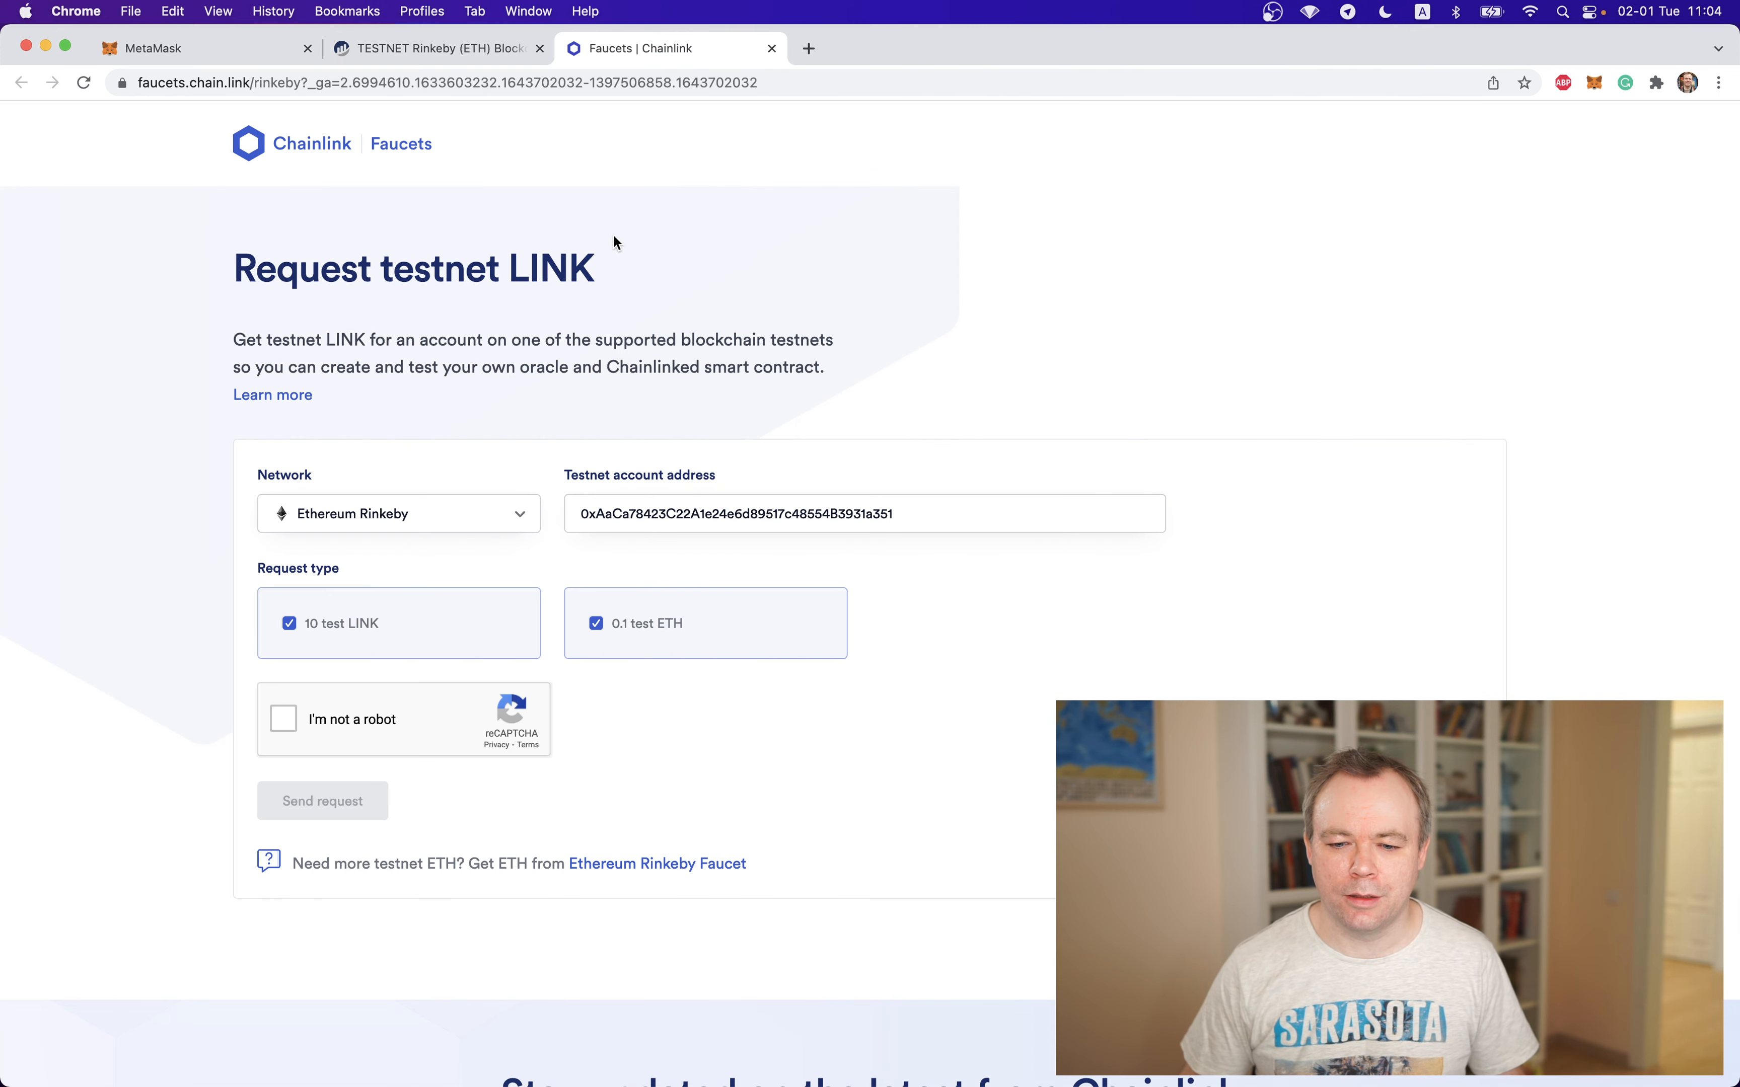
key(super+a)
key(super+c)
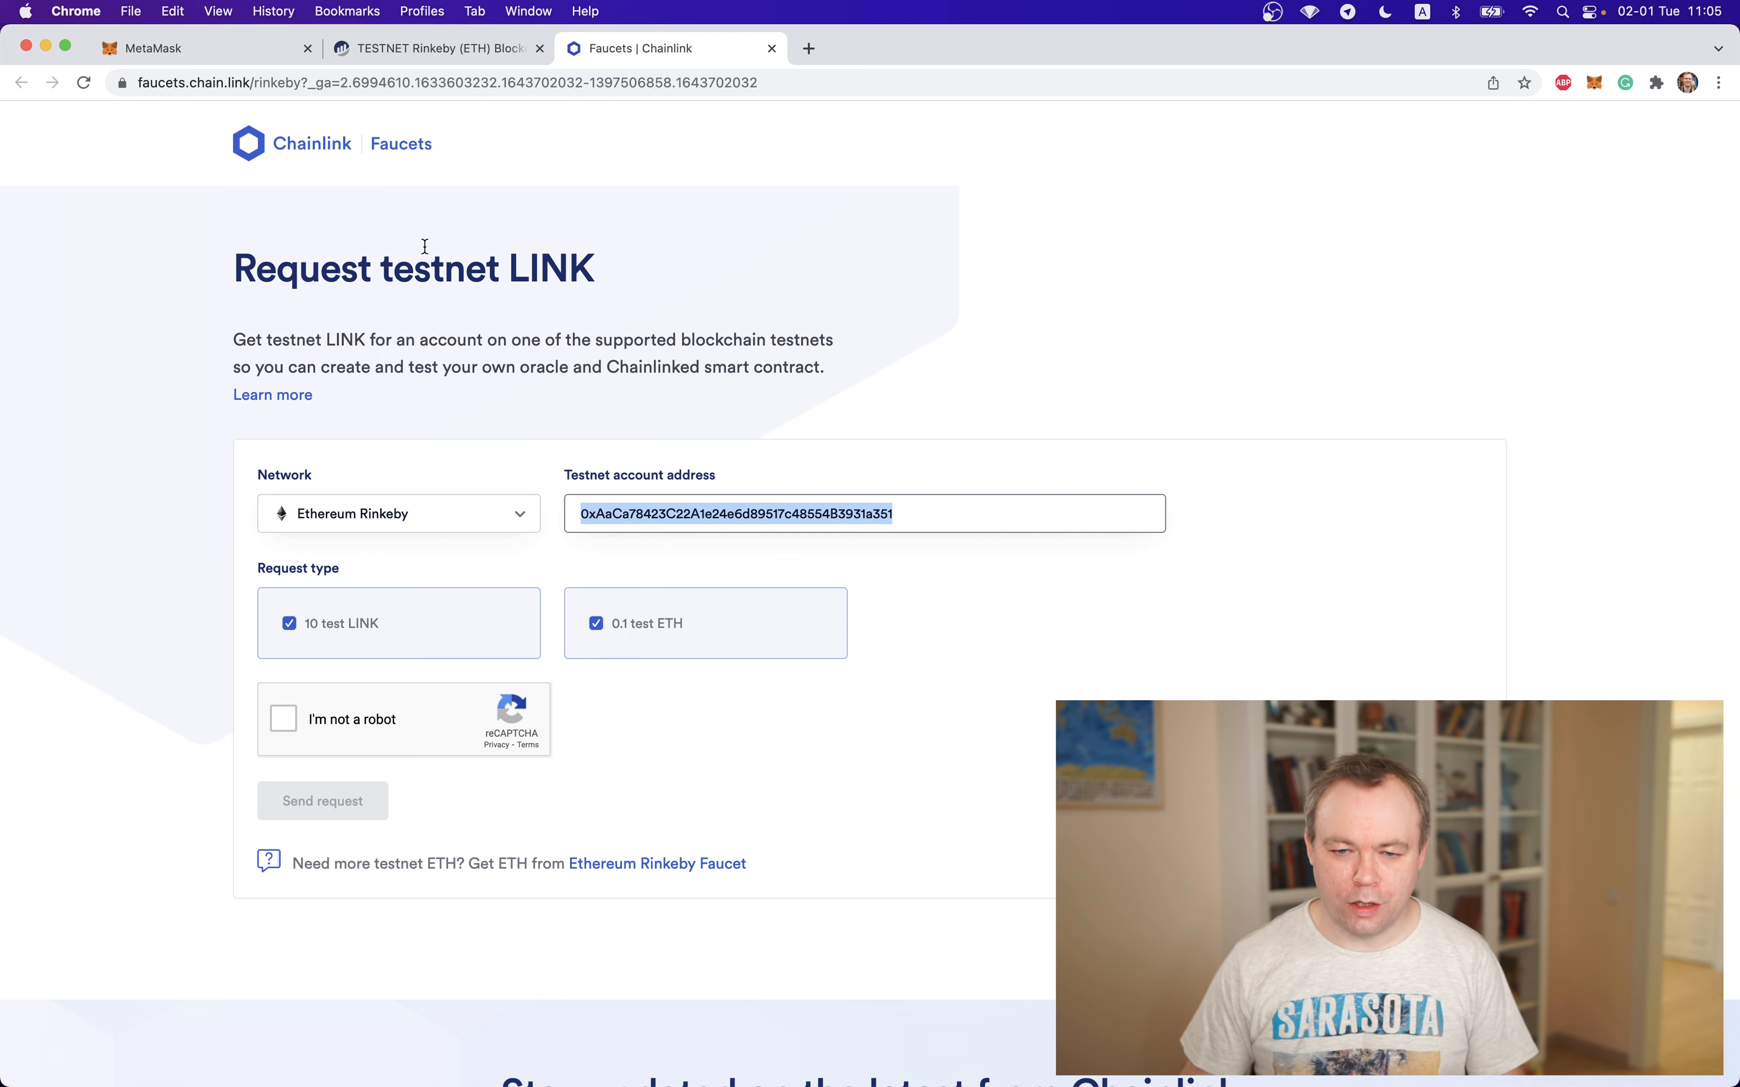
click(401, 35)
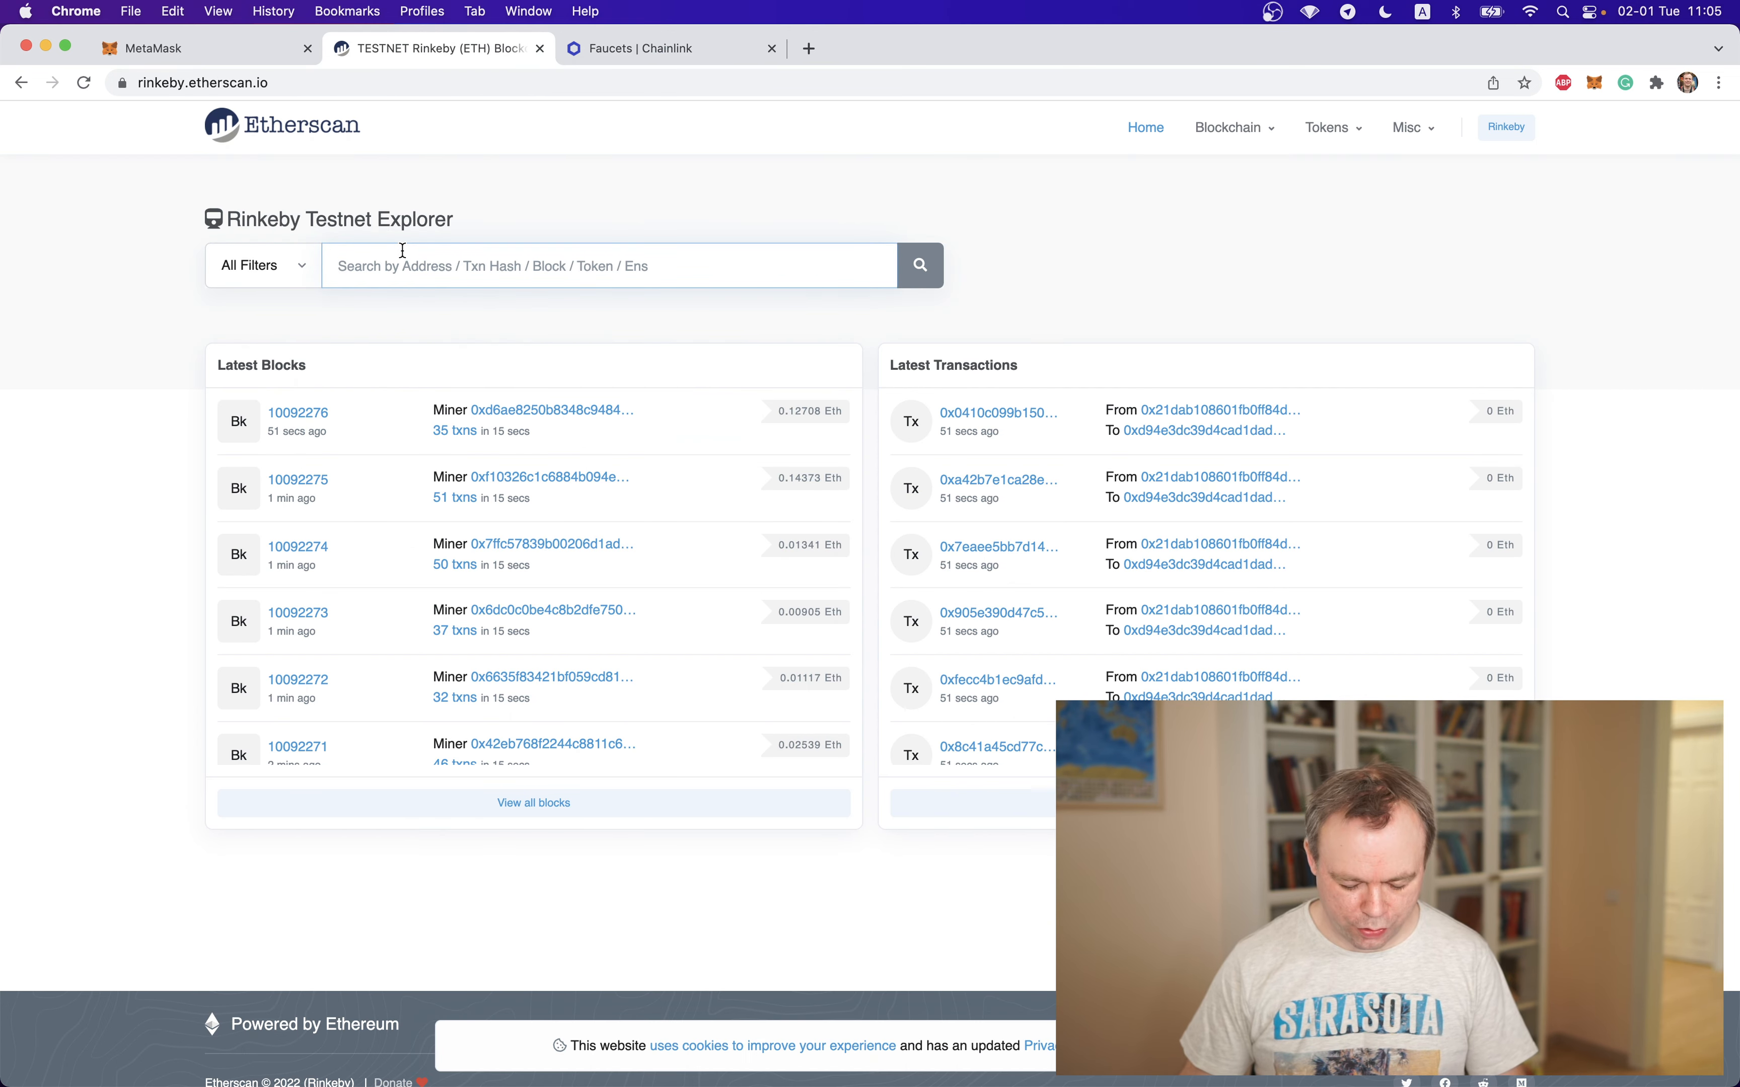
click(402, 259)
key(super+v)
click(920, 265)
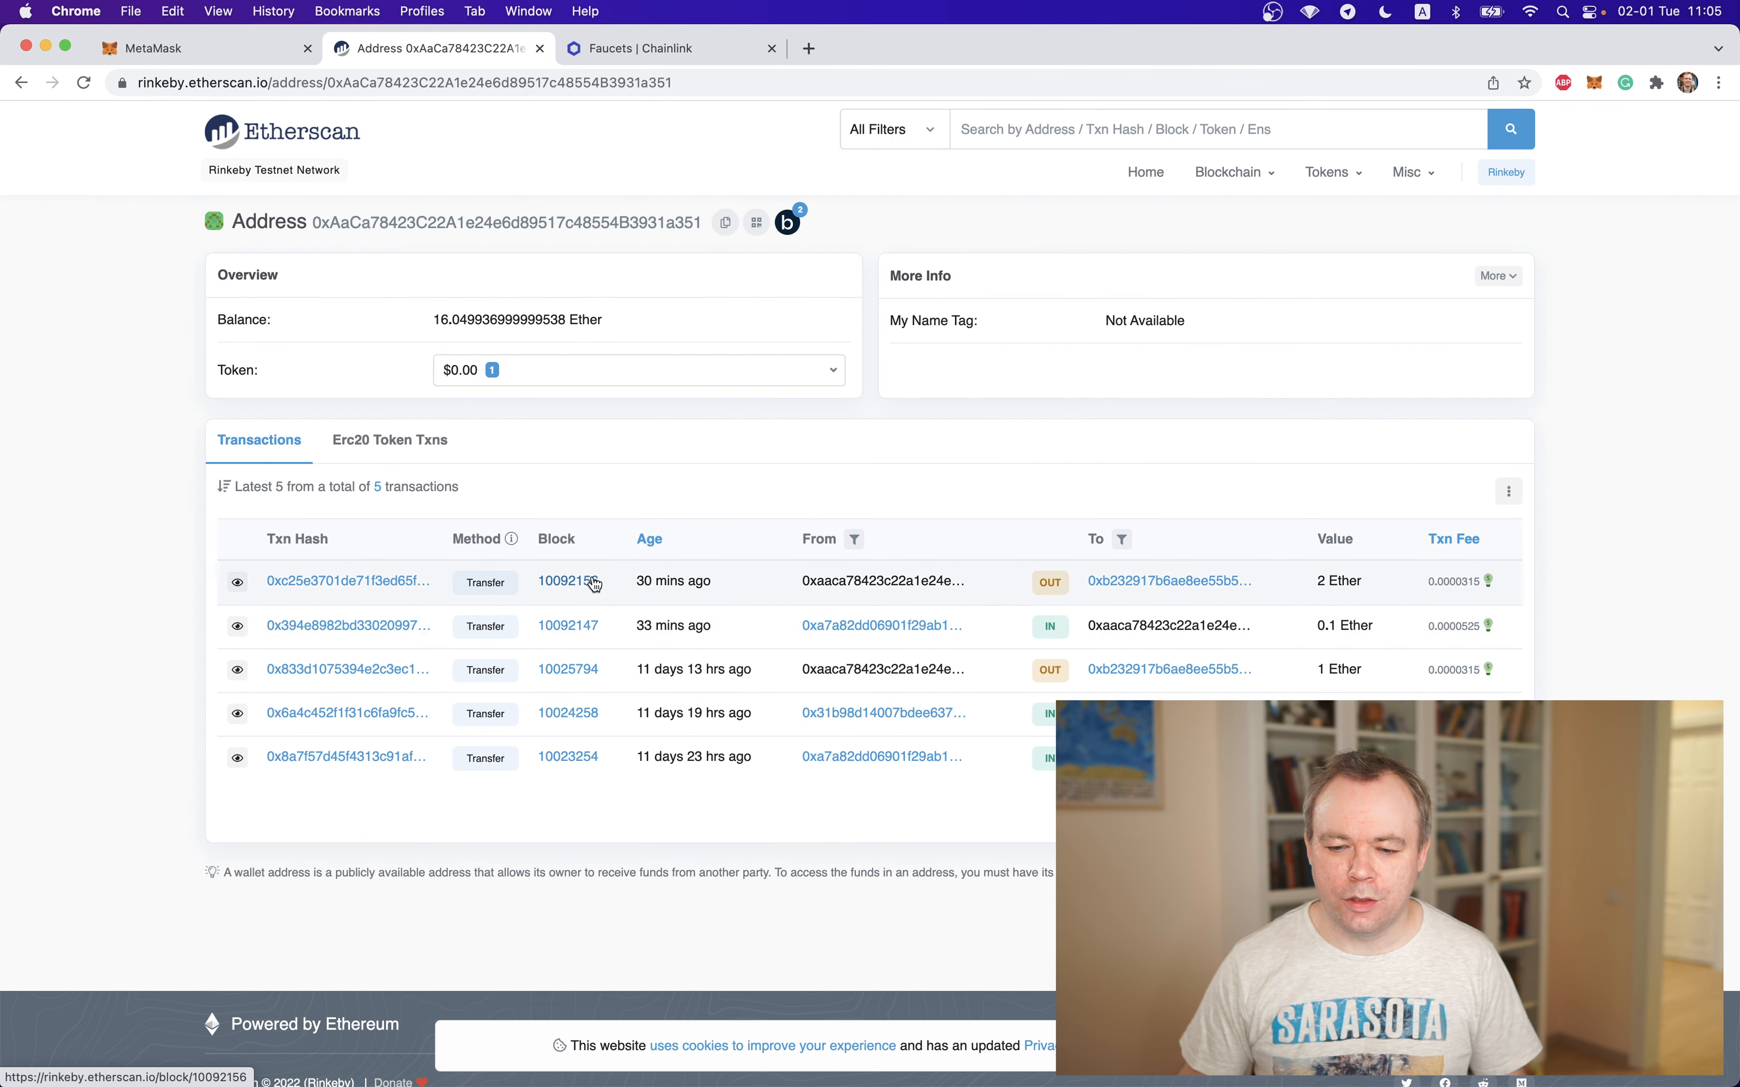
Review Account 1's assets and activity in MetaMask, reloading the wallet page to update its transaction list
click(185, 48)
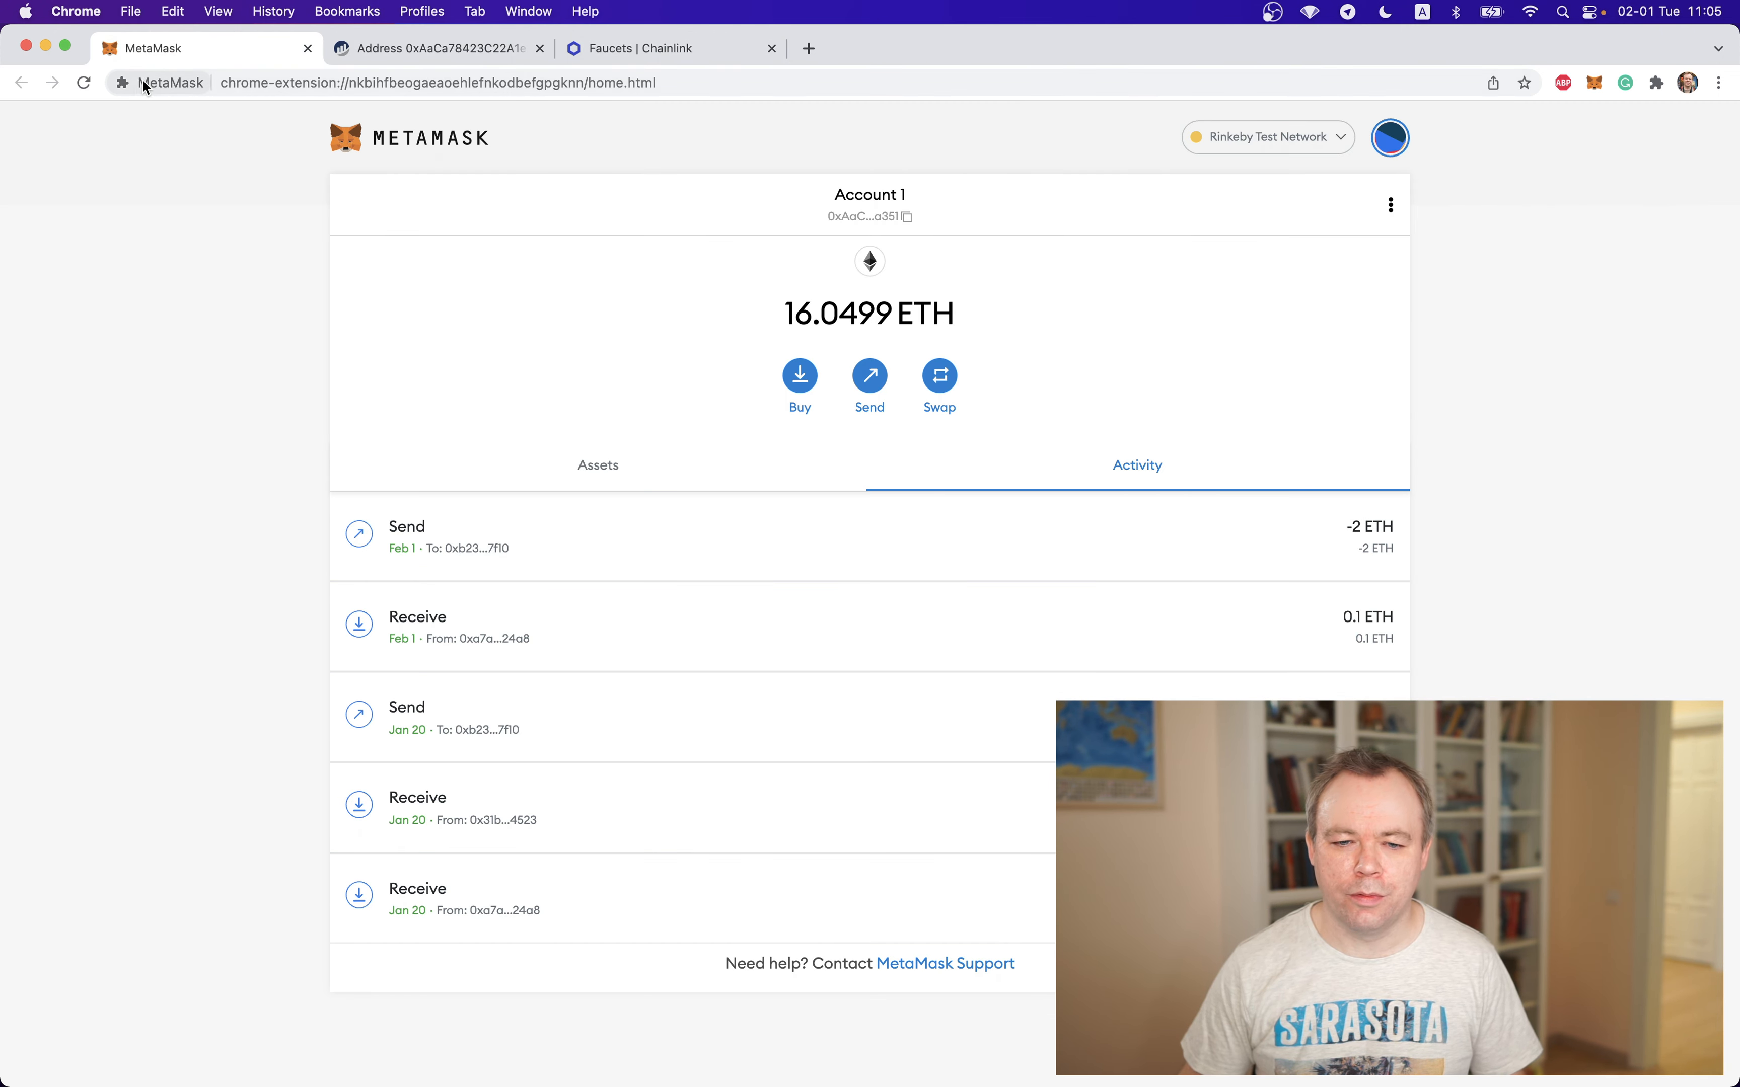
click(84, 82)
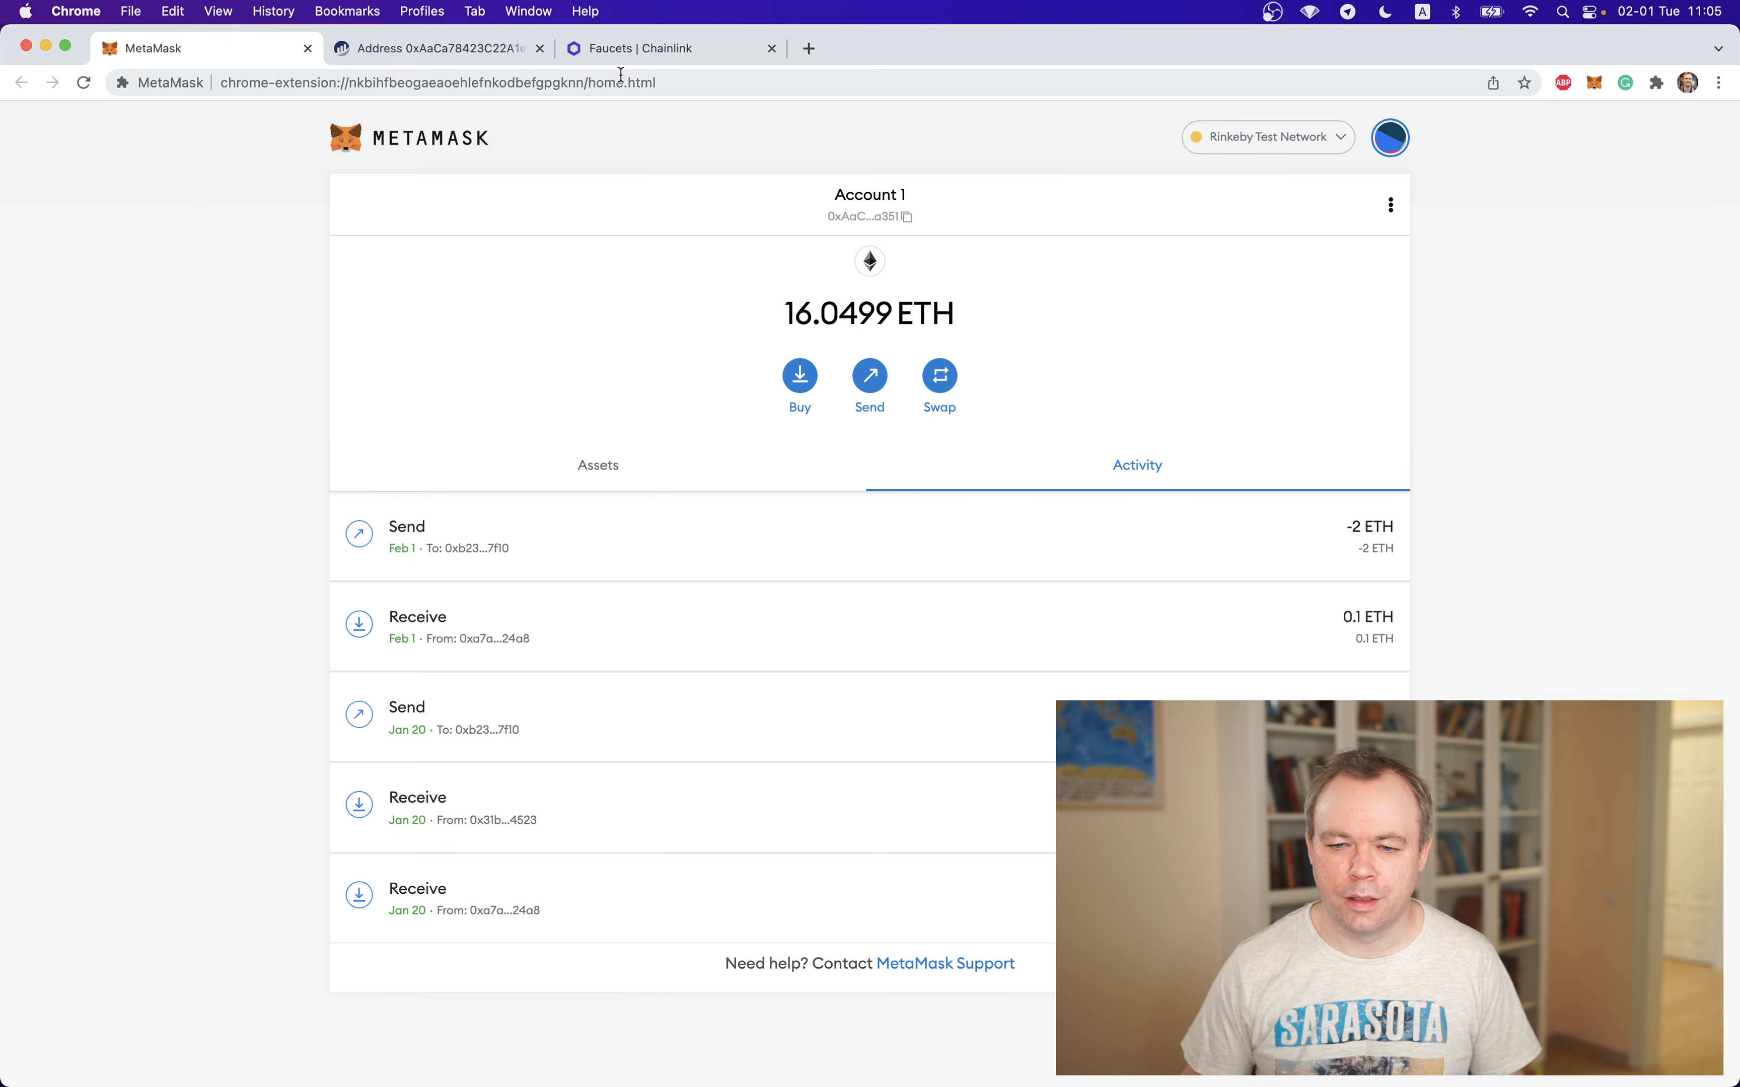
click(702, 46)
click(230, 56)
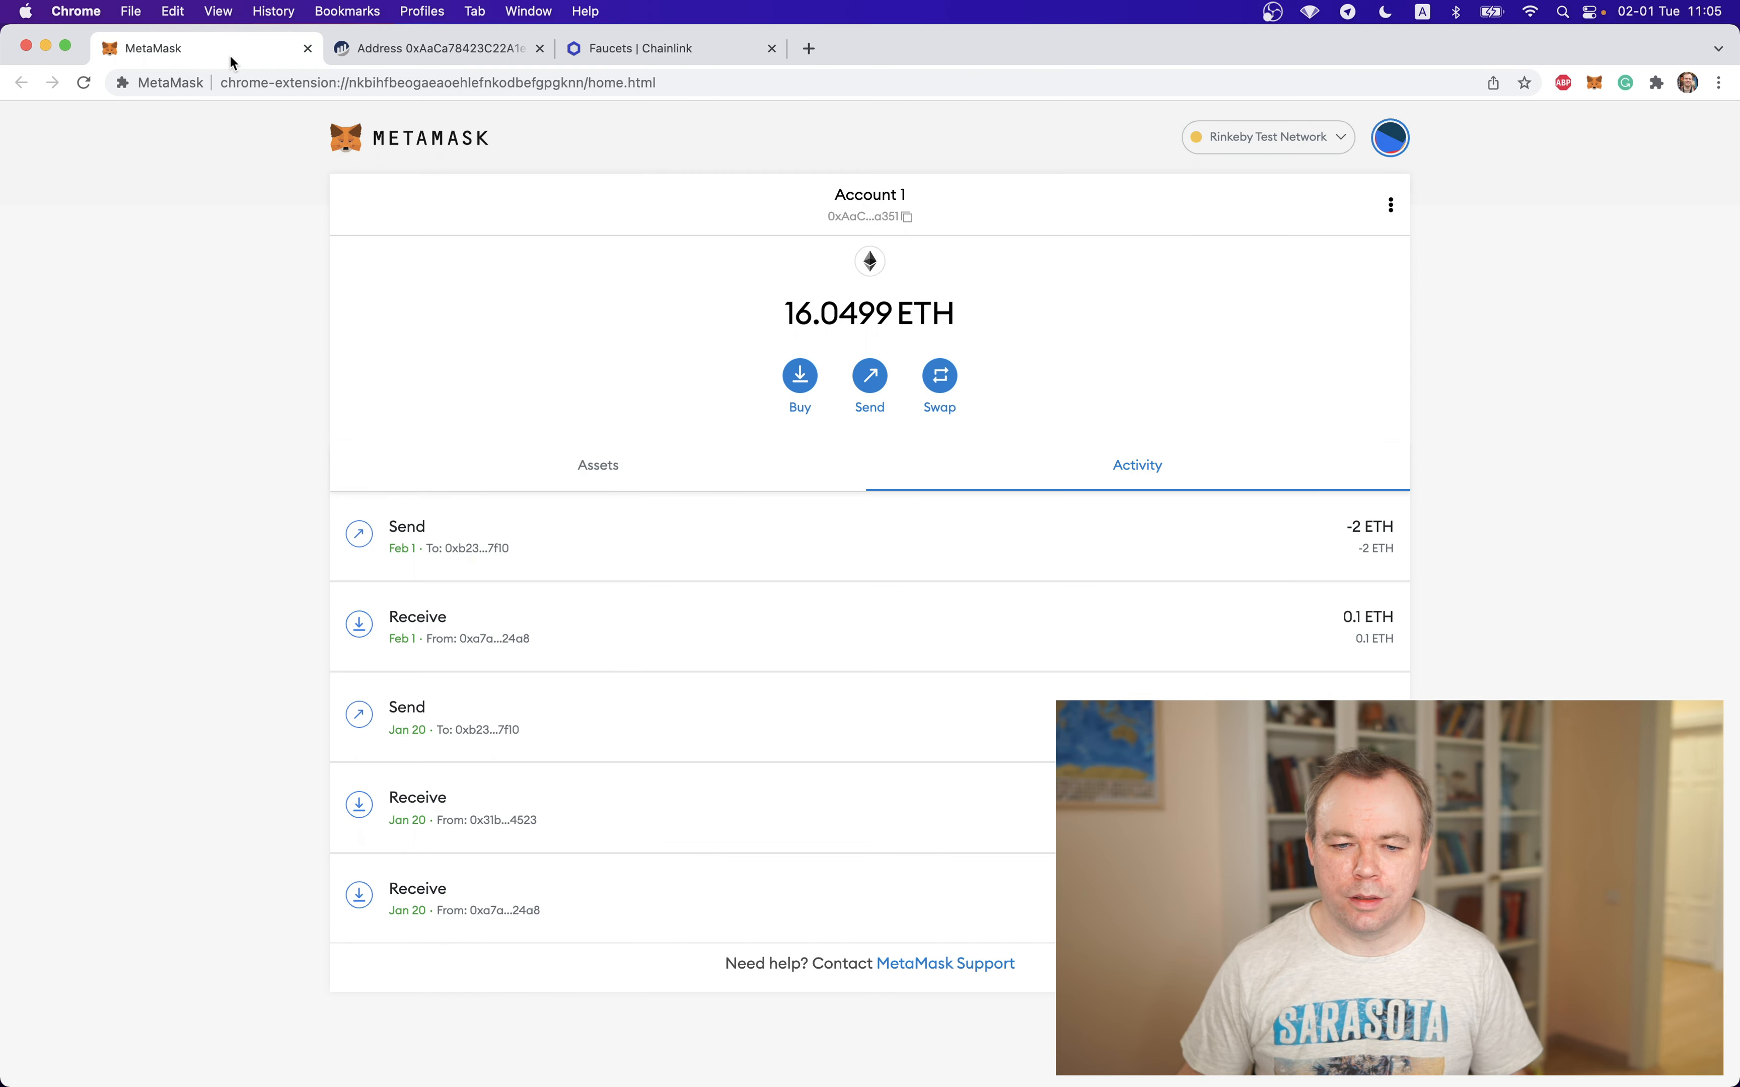
click(577, 460)
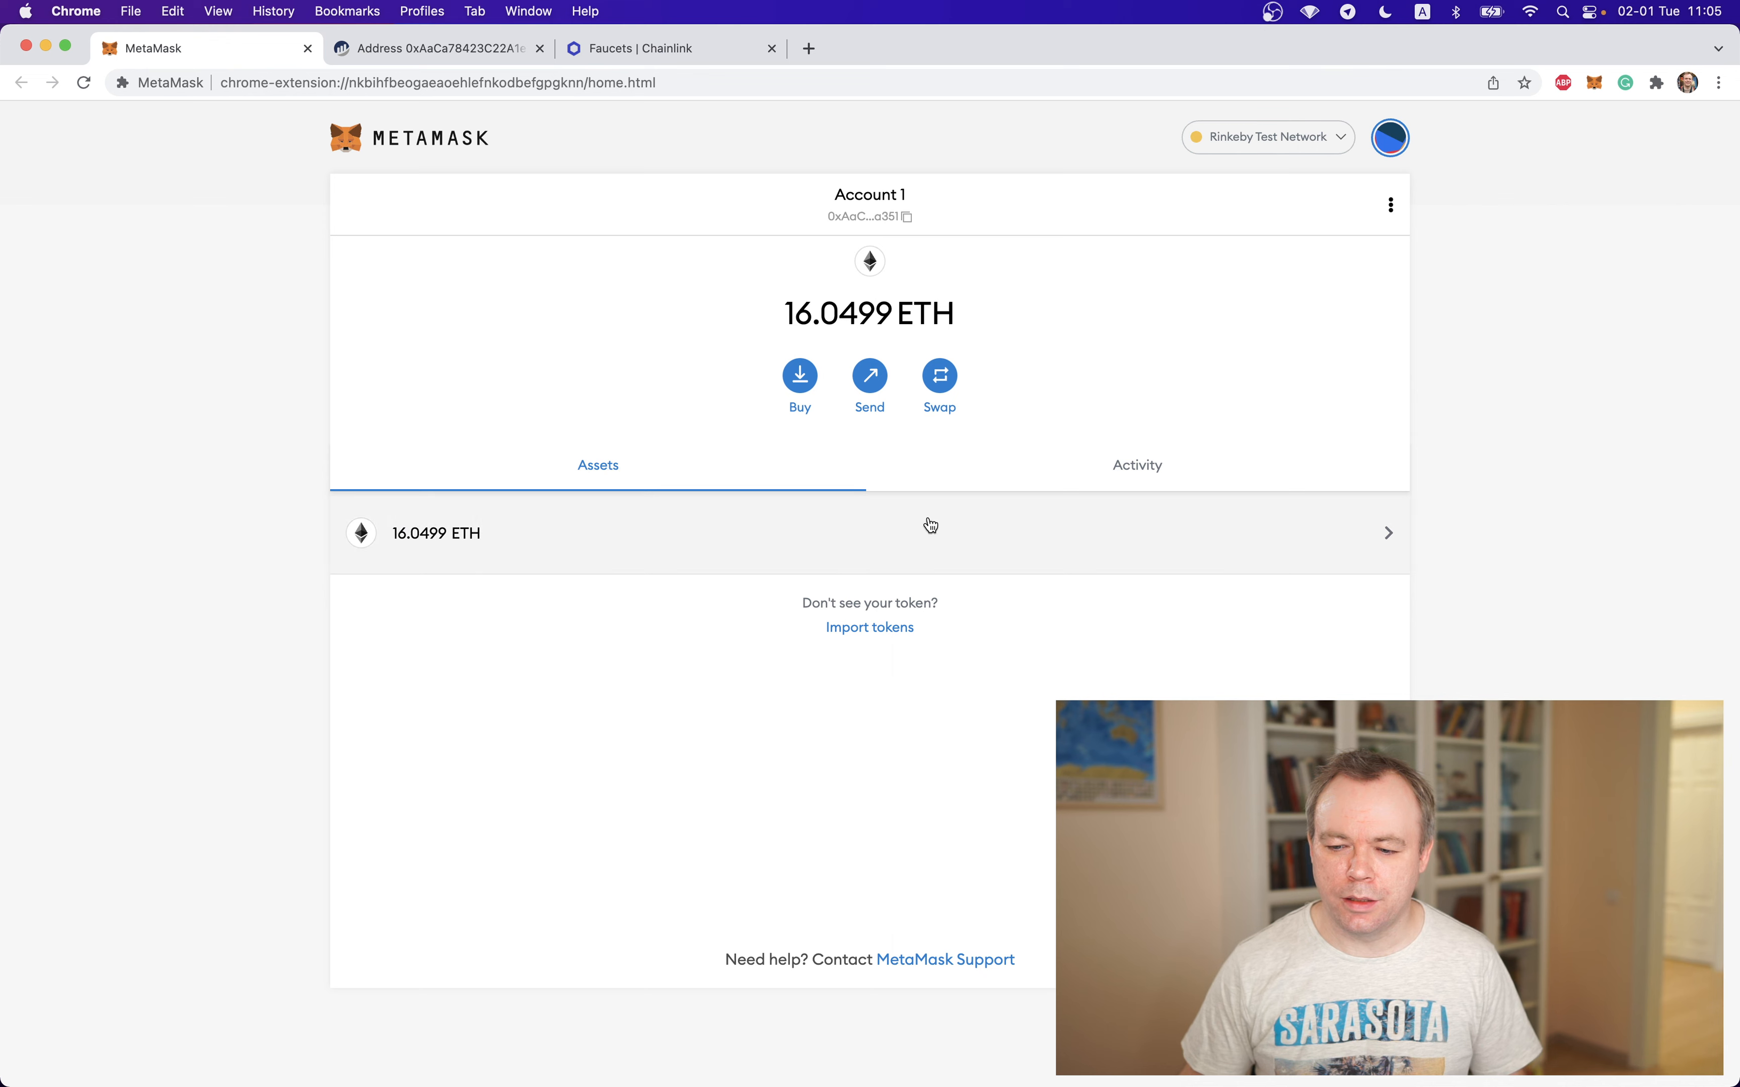
click(1052, 466)
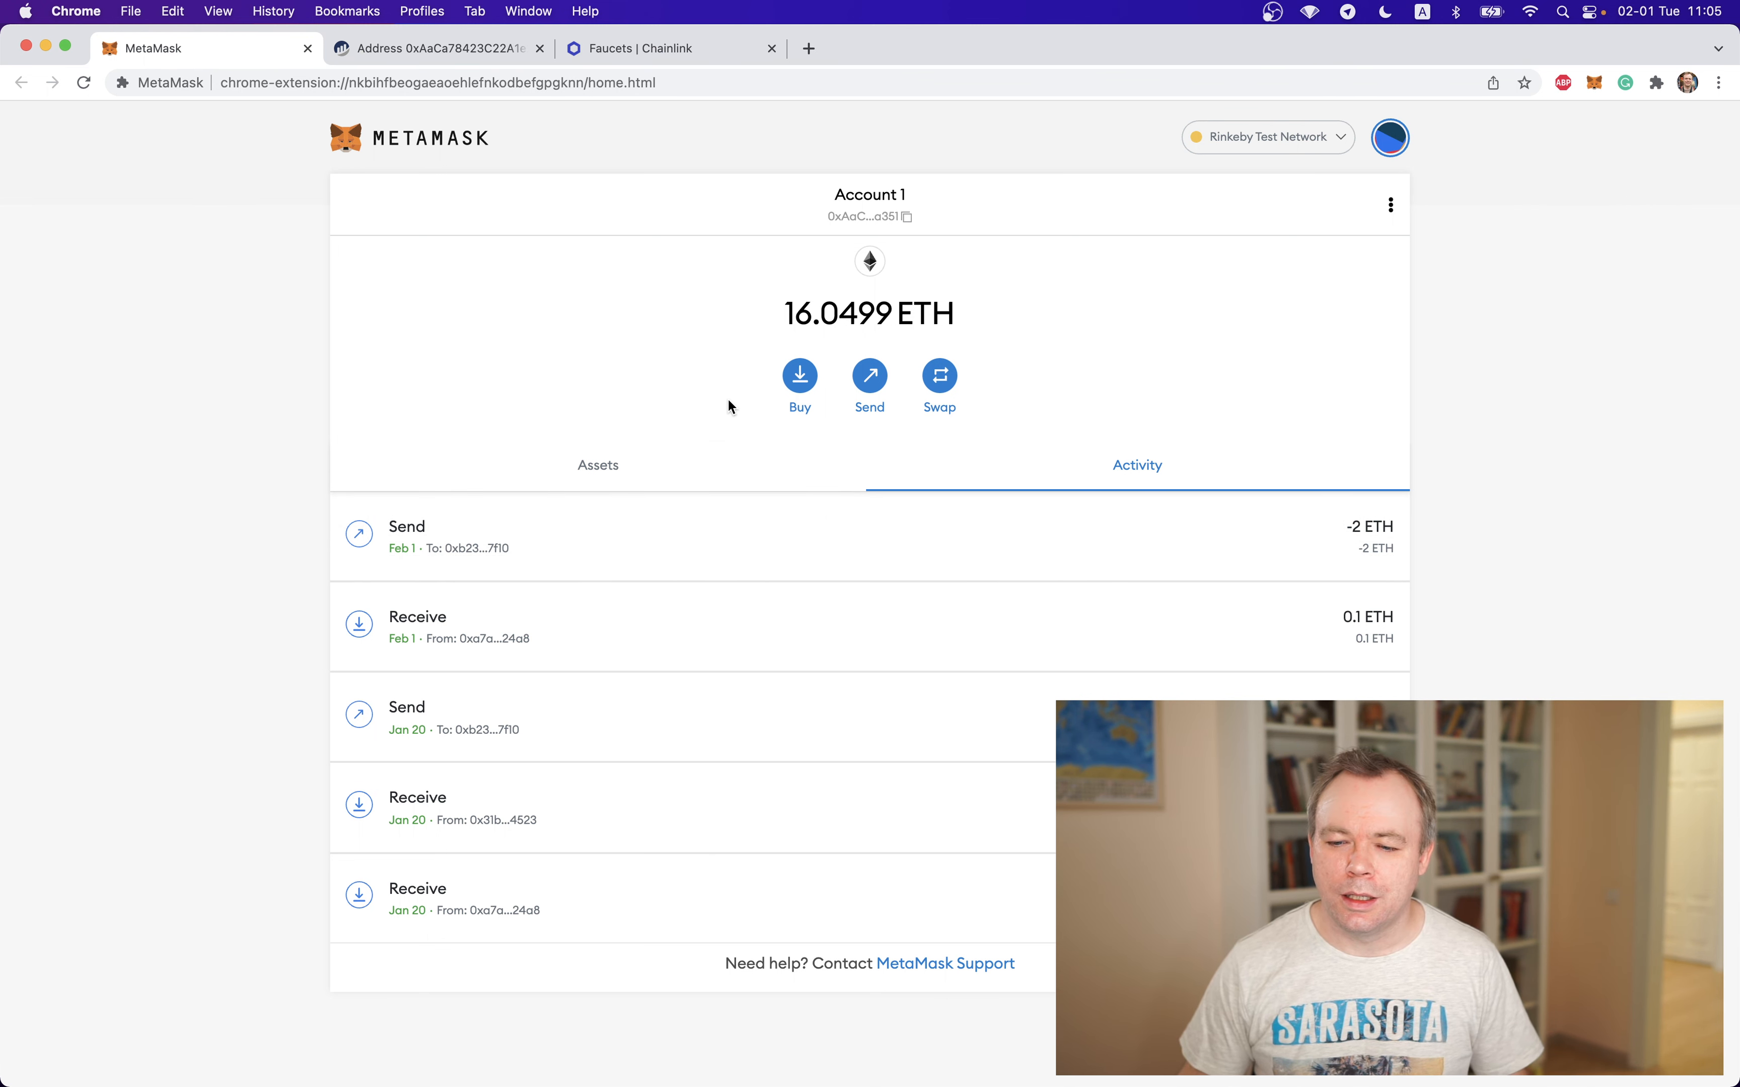
click(82, 82)
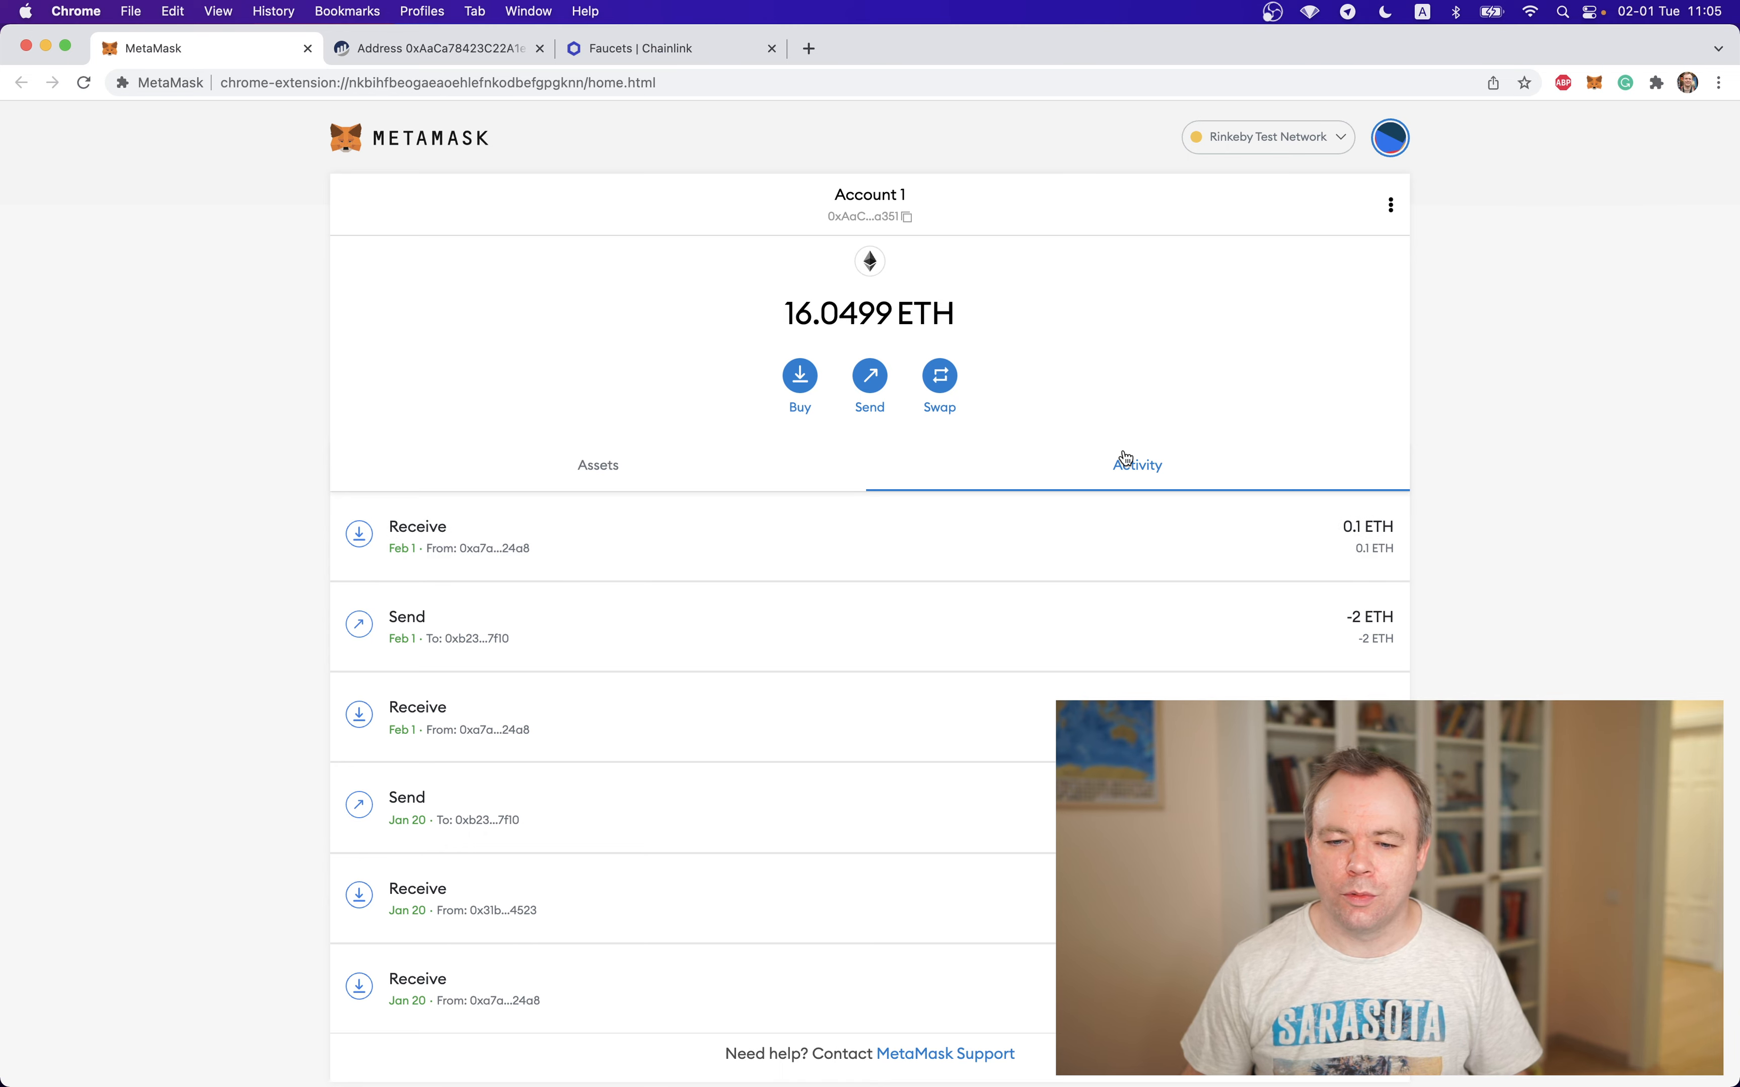
Reload Account 1's address page on Etherscan to check its latest transactions, and return to the MetaMask wallet
click(406, 47)
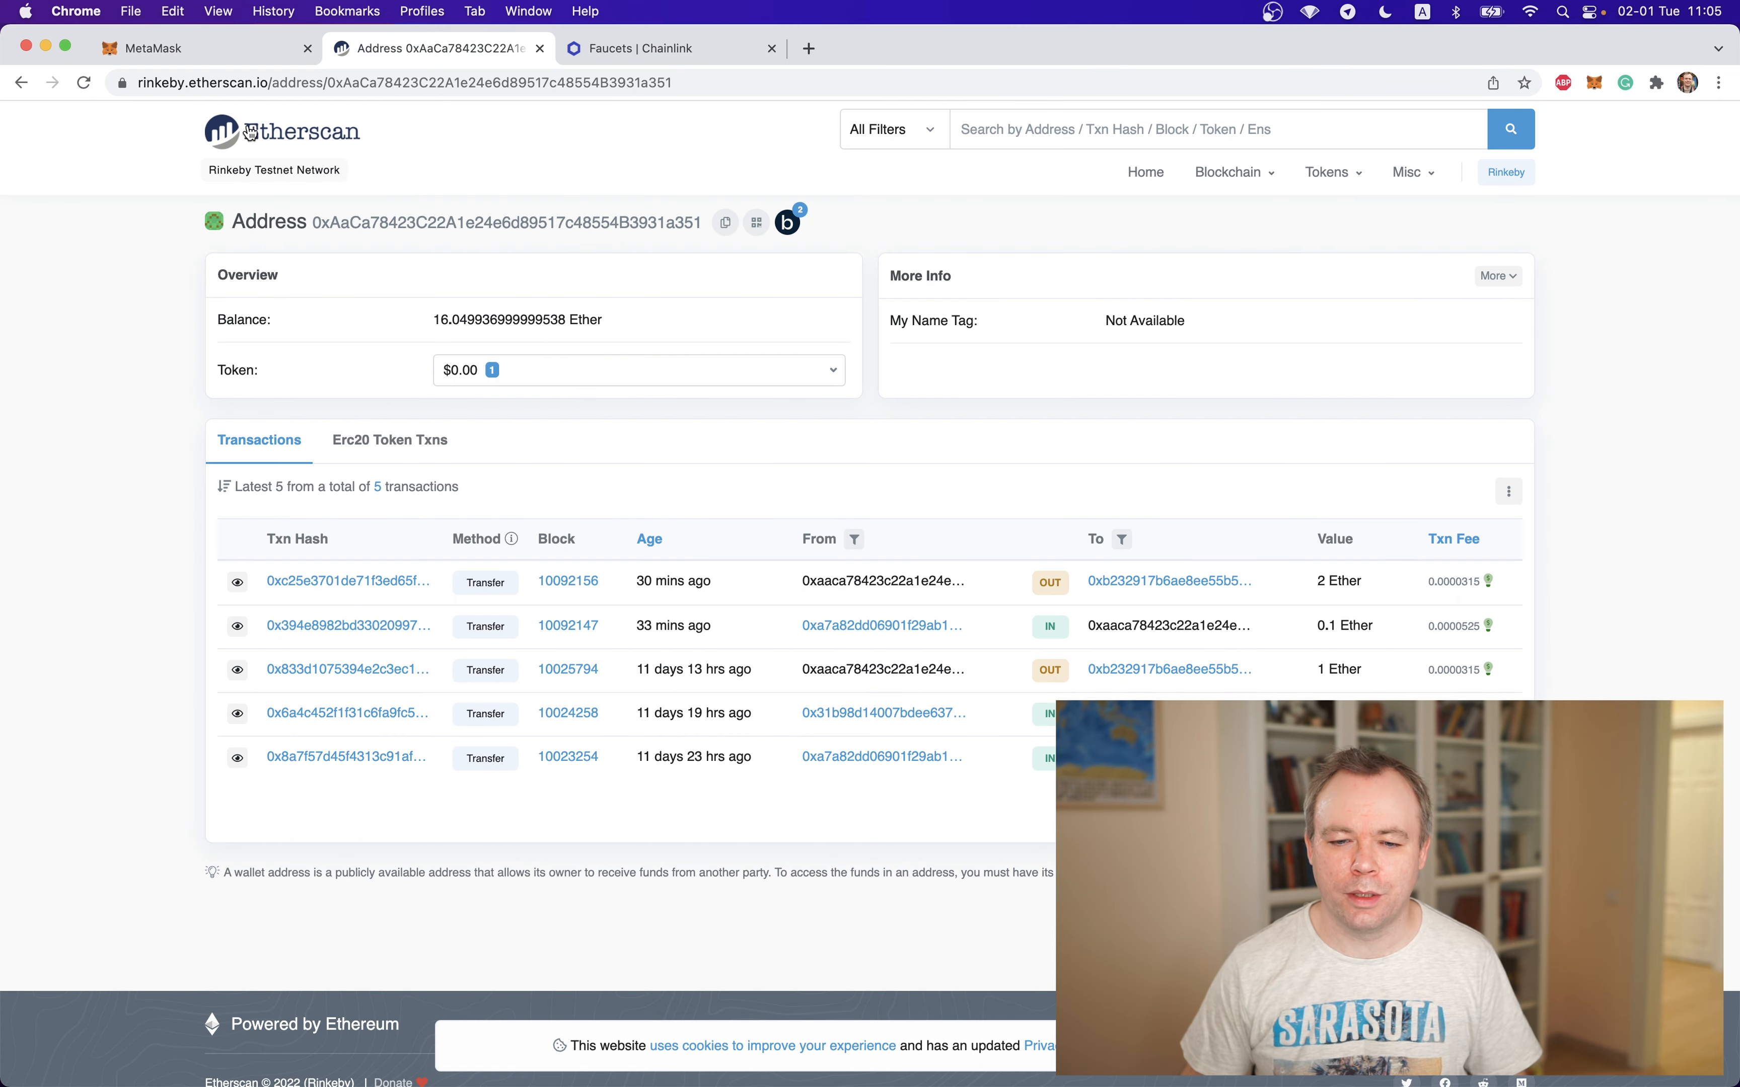
click(83, 82)
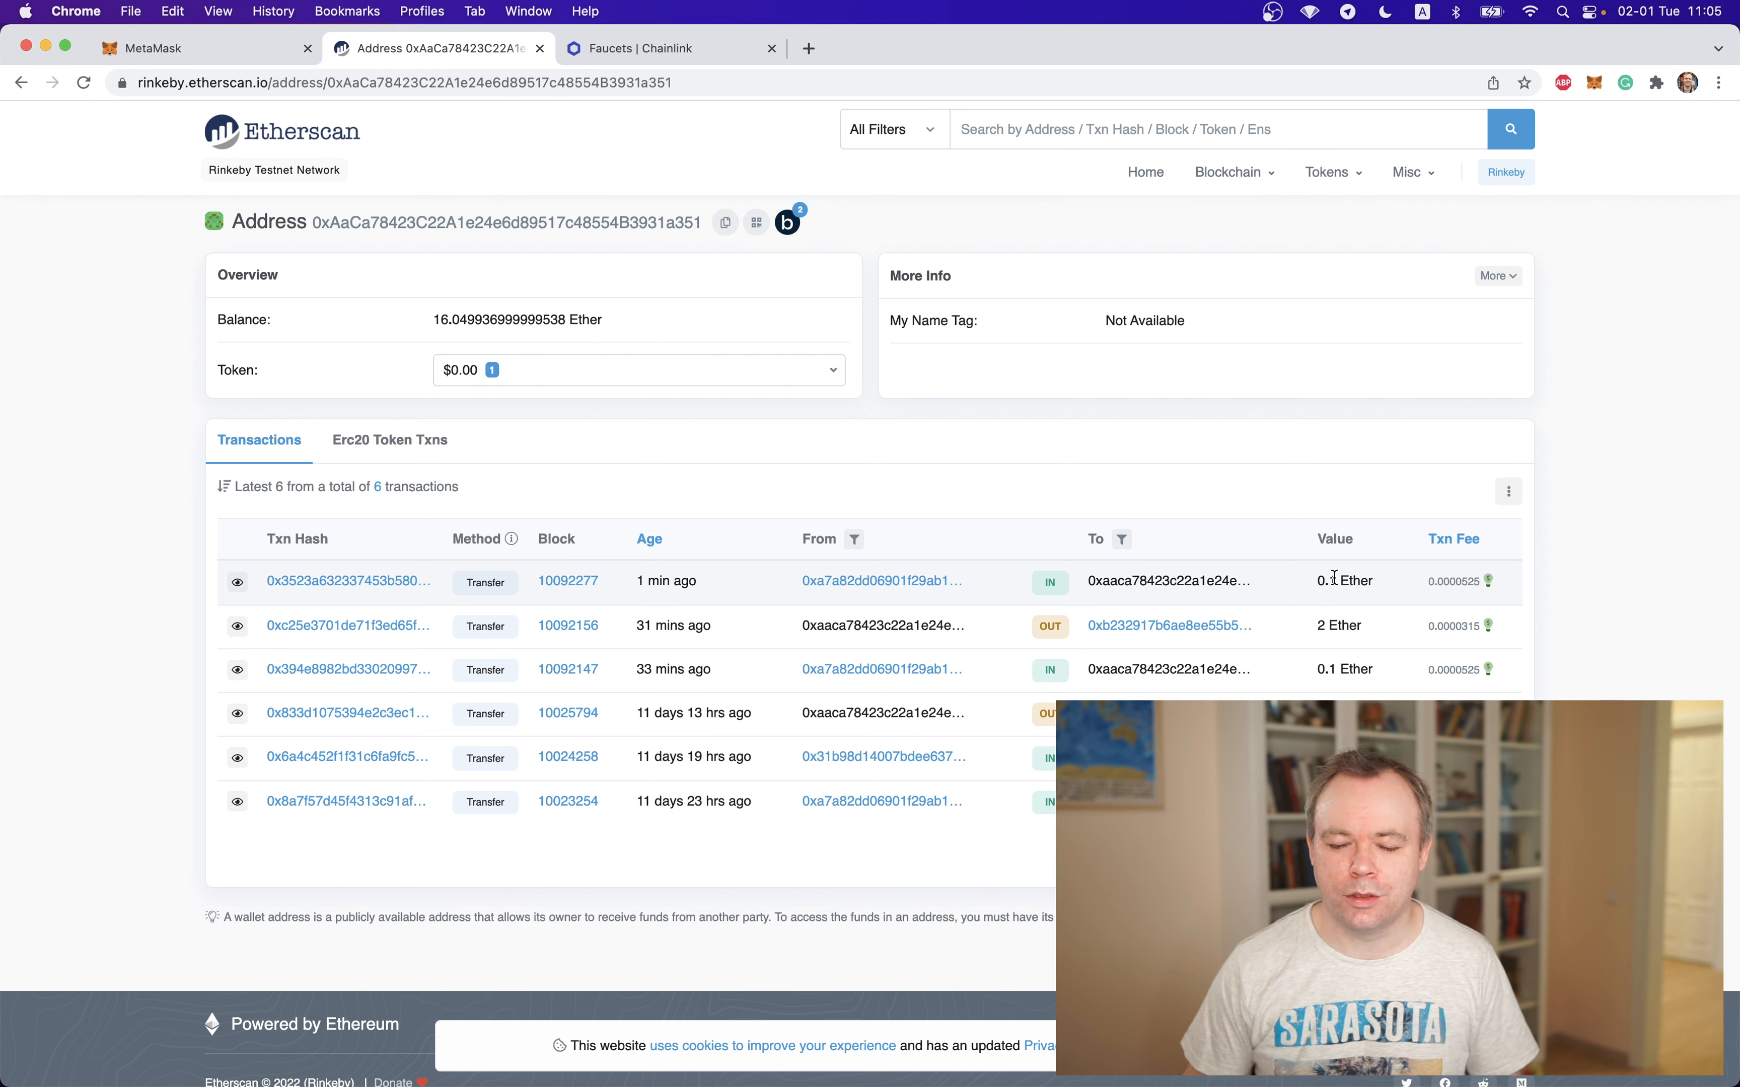
click(213, 56)
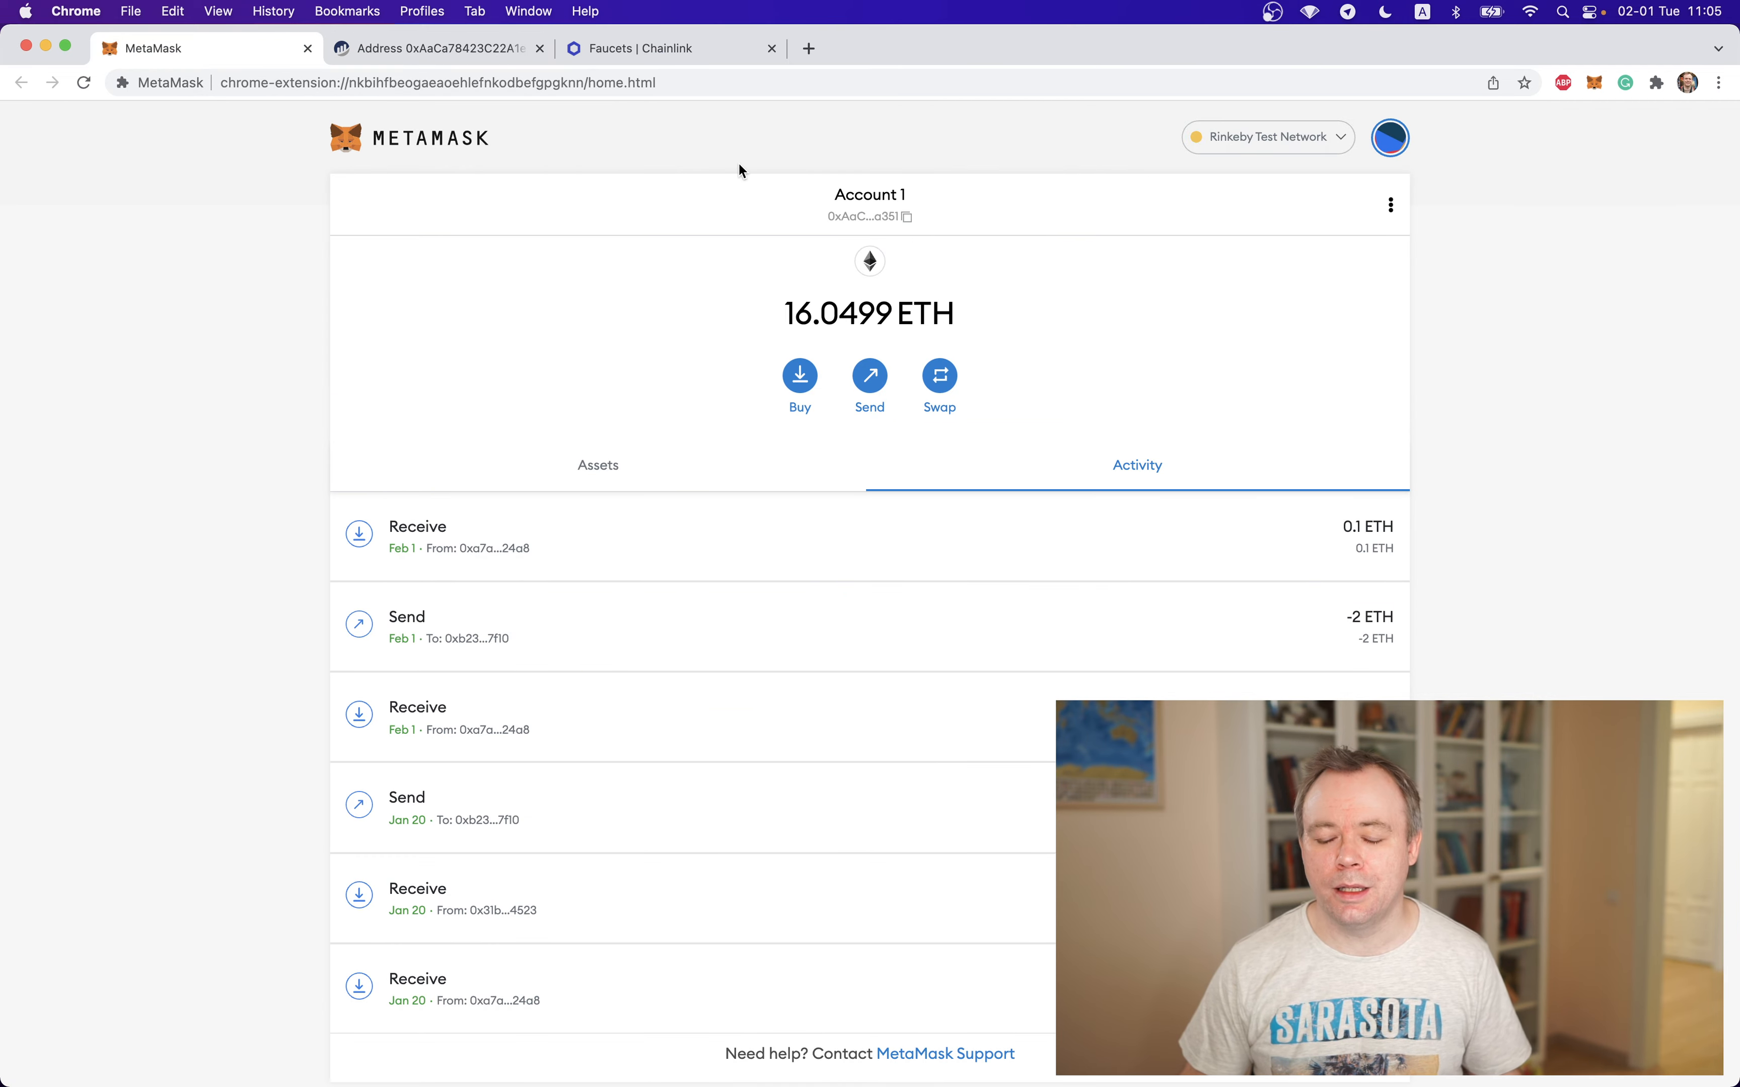
Send 0.3 ETH from Account 1 to Account 2 on the Rinkeby Test Network and confirm the transaction
click(1389, 144)
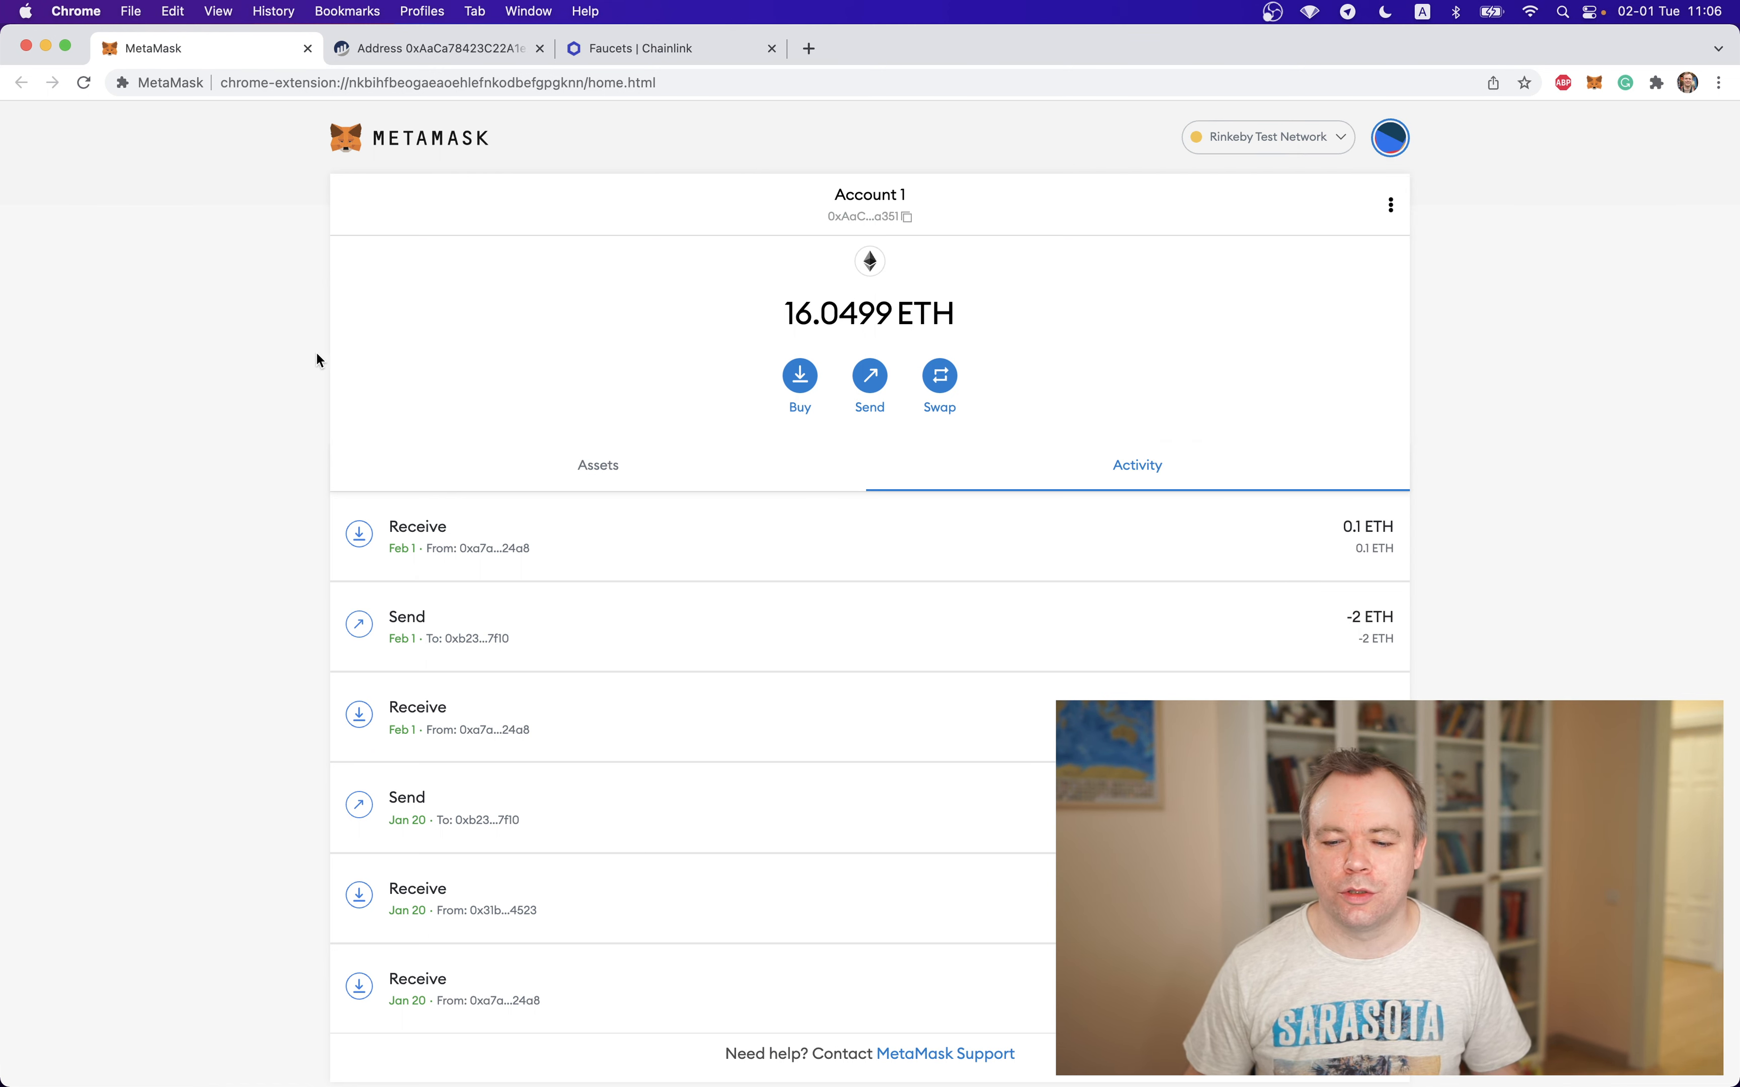
click(877, 385)
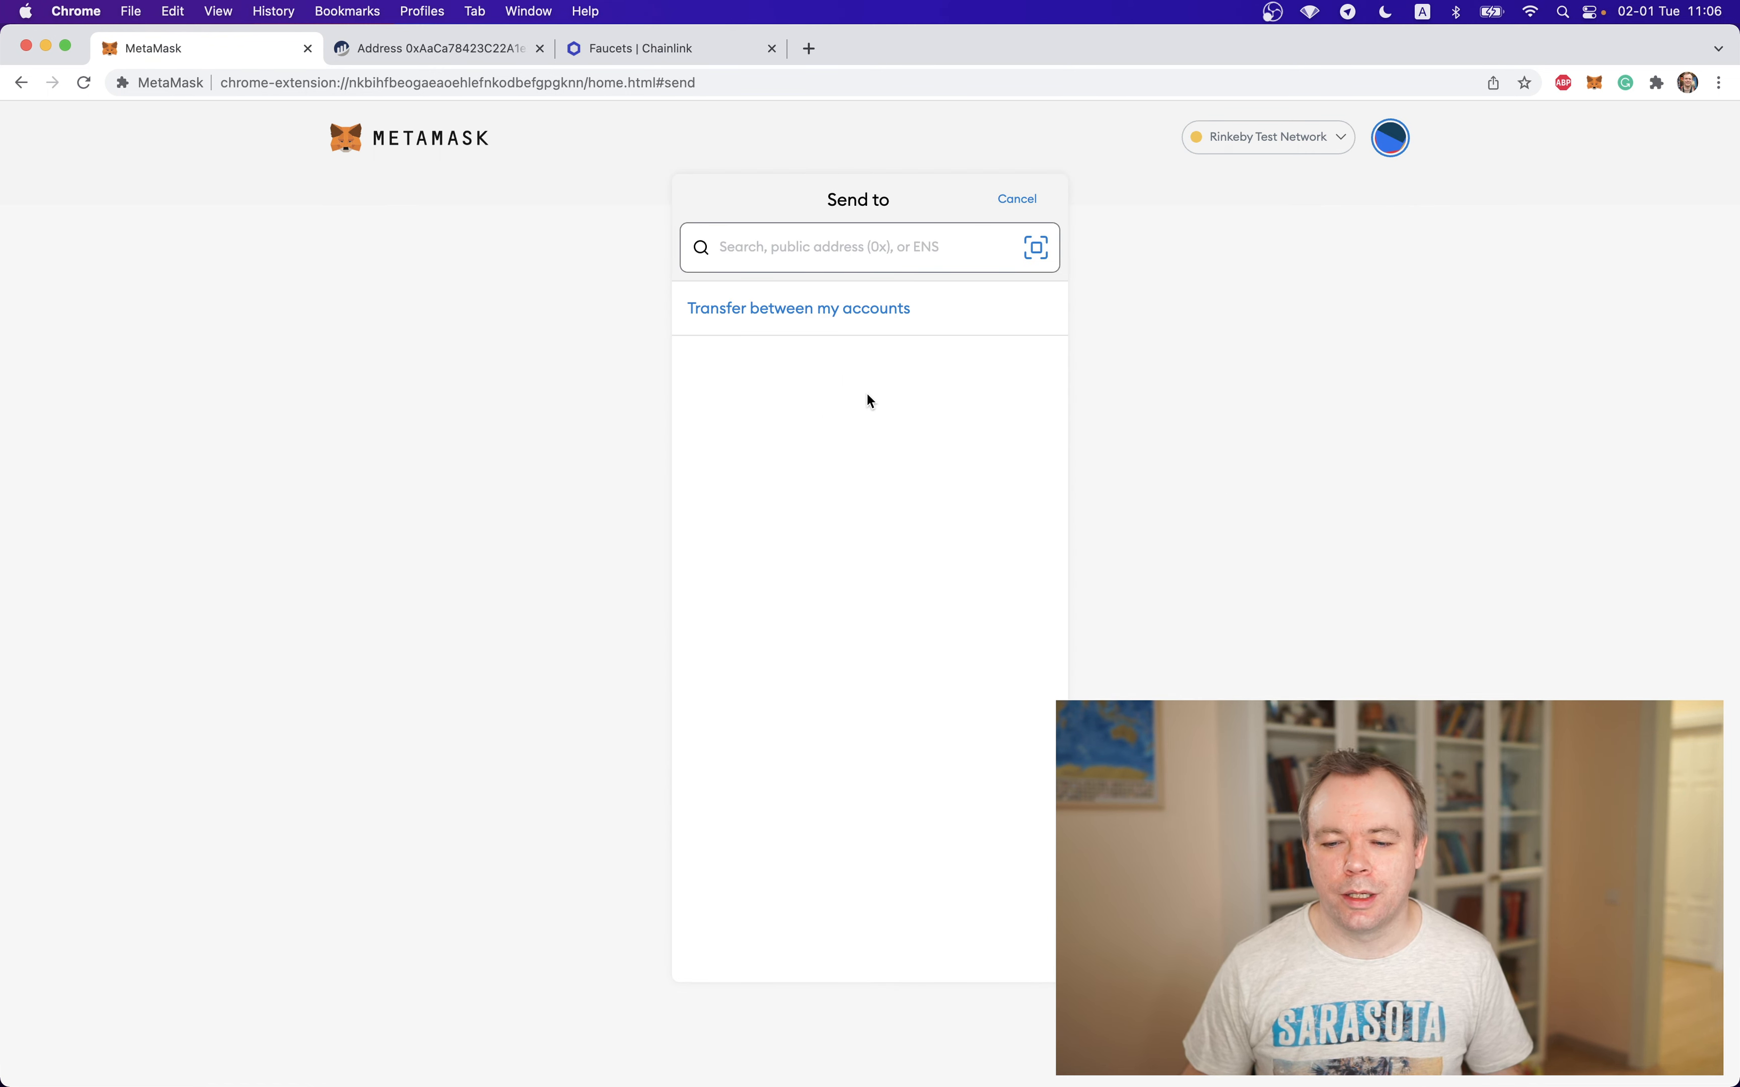
click(799, 313)
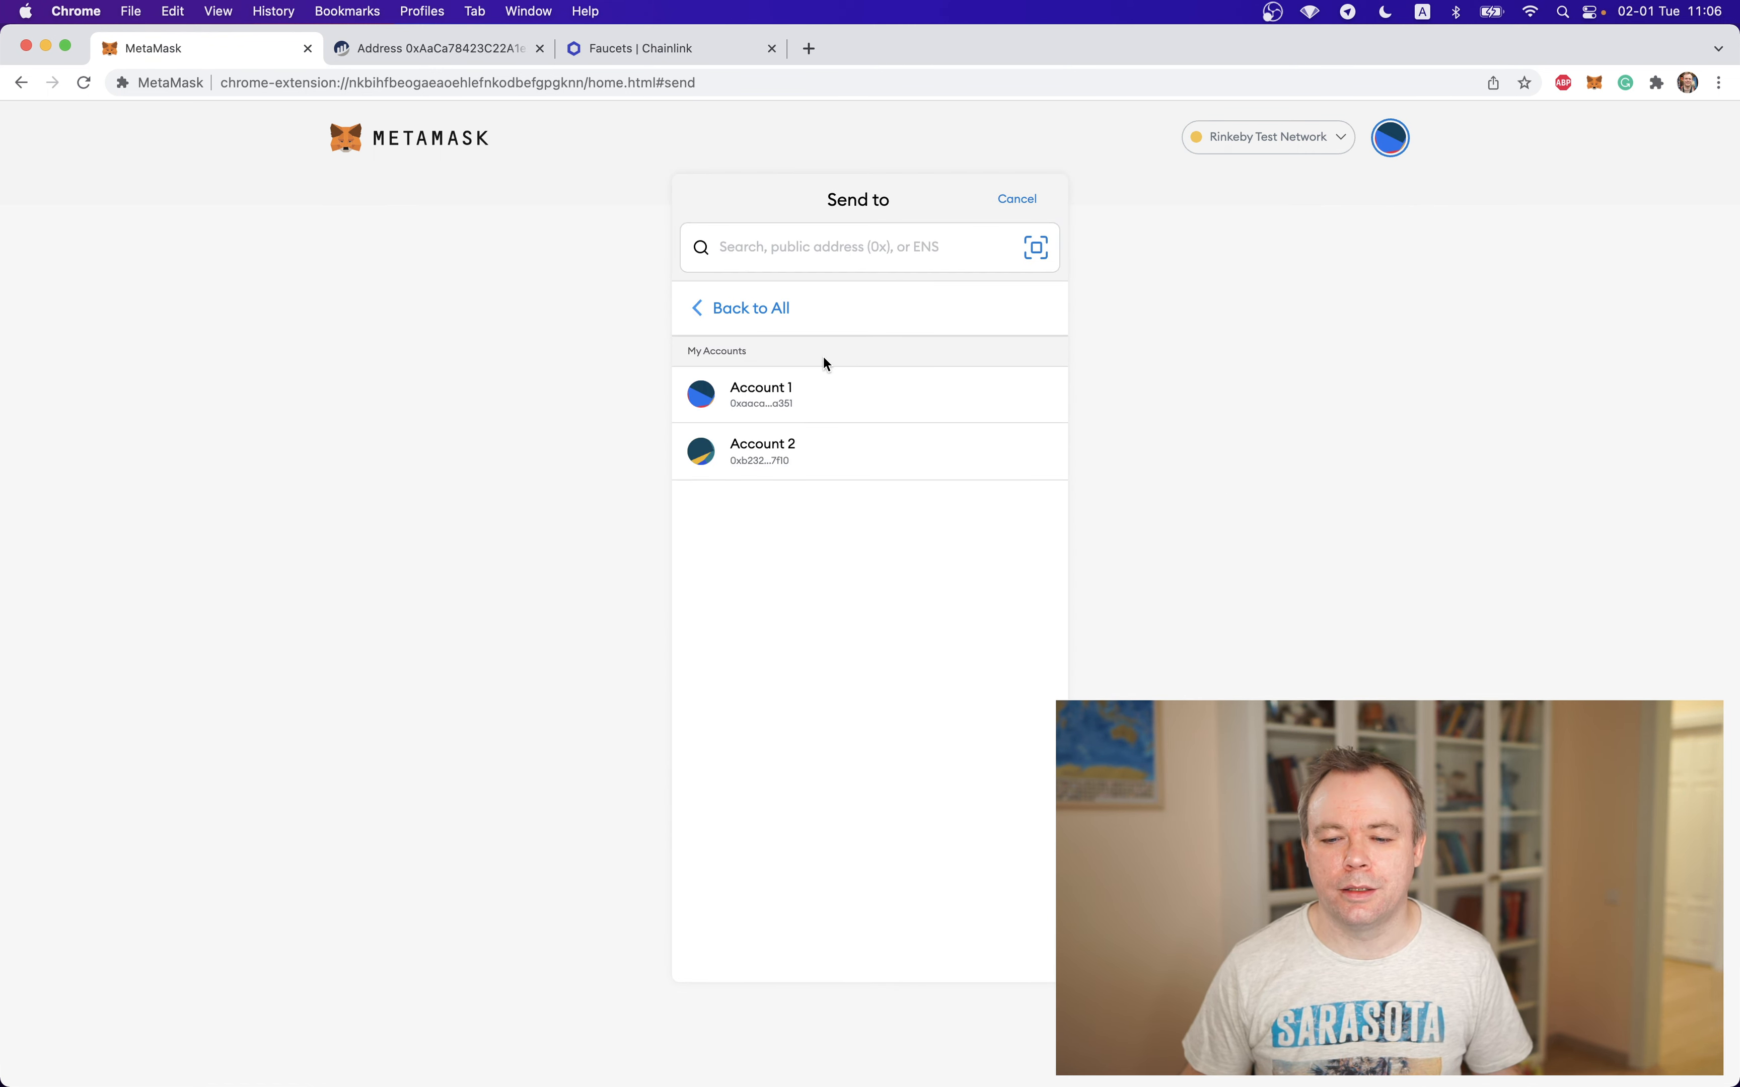
click(804, 459)
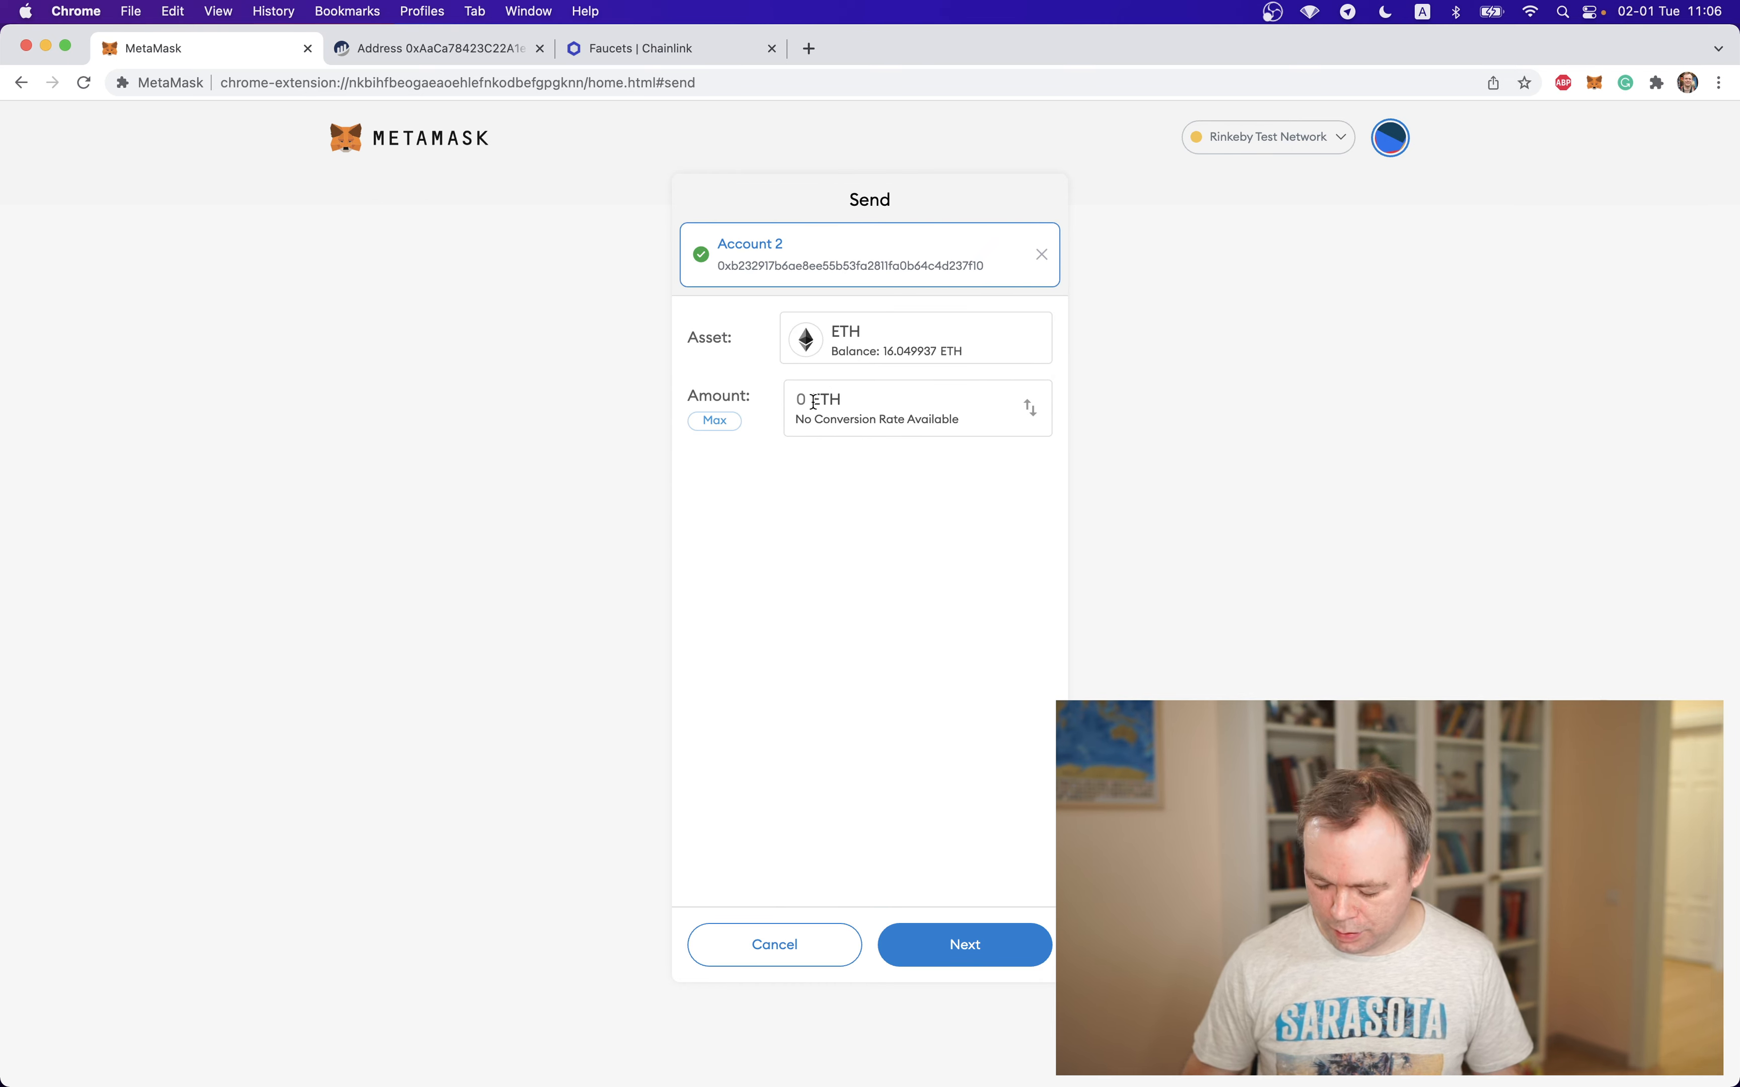
text(0.3)
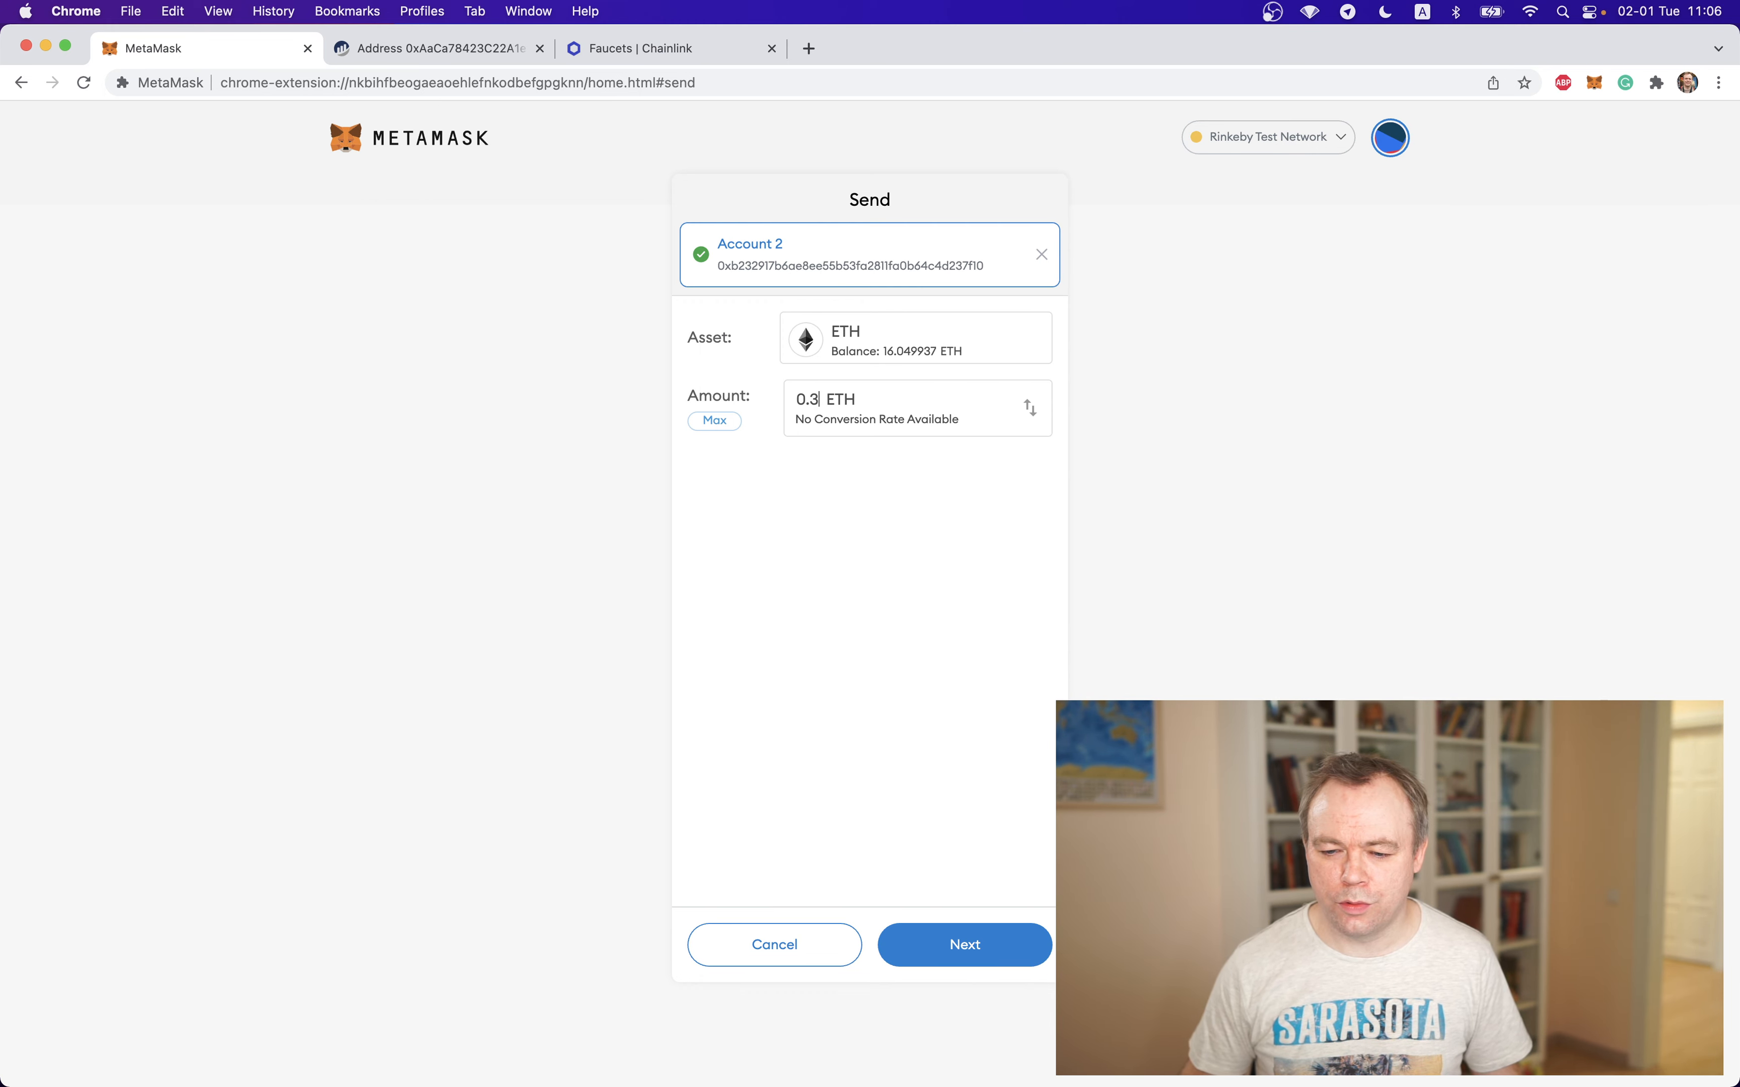
click(949, 951)
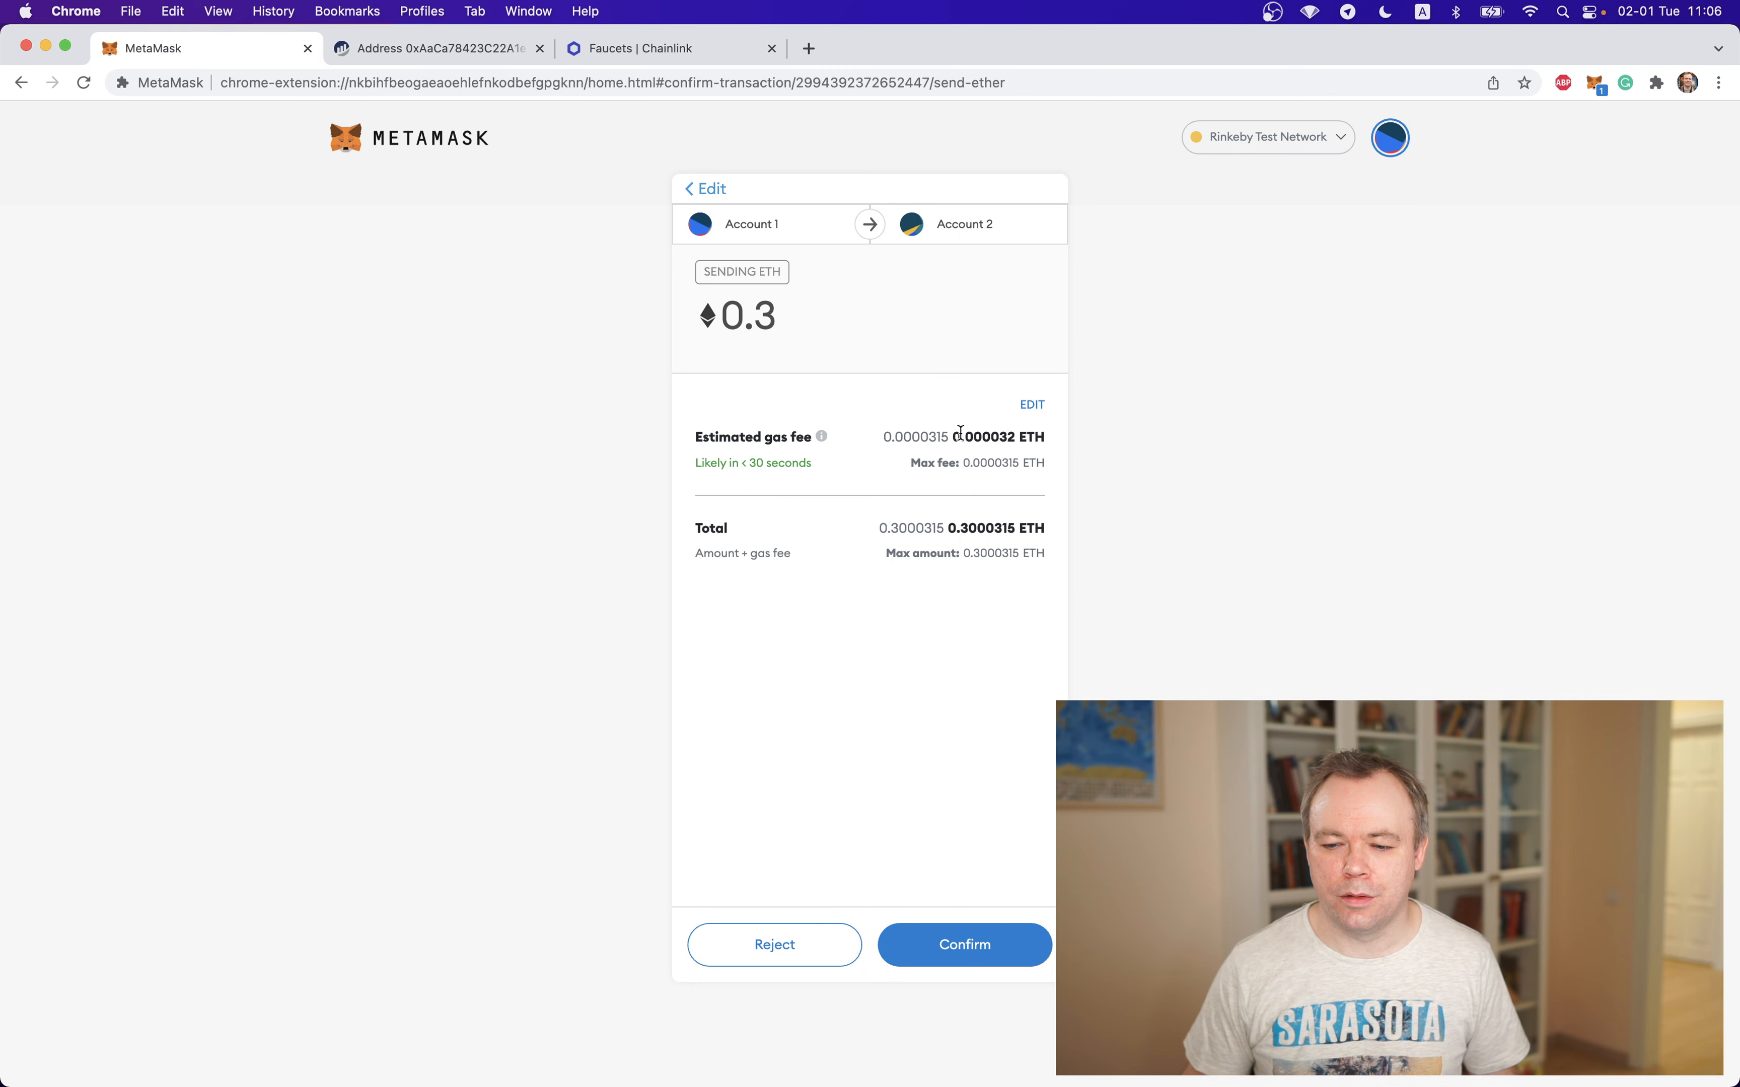
click(951, 944)
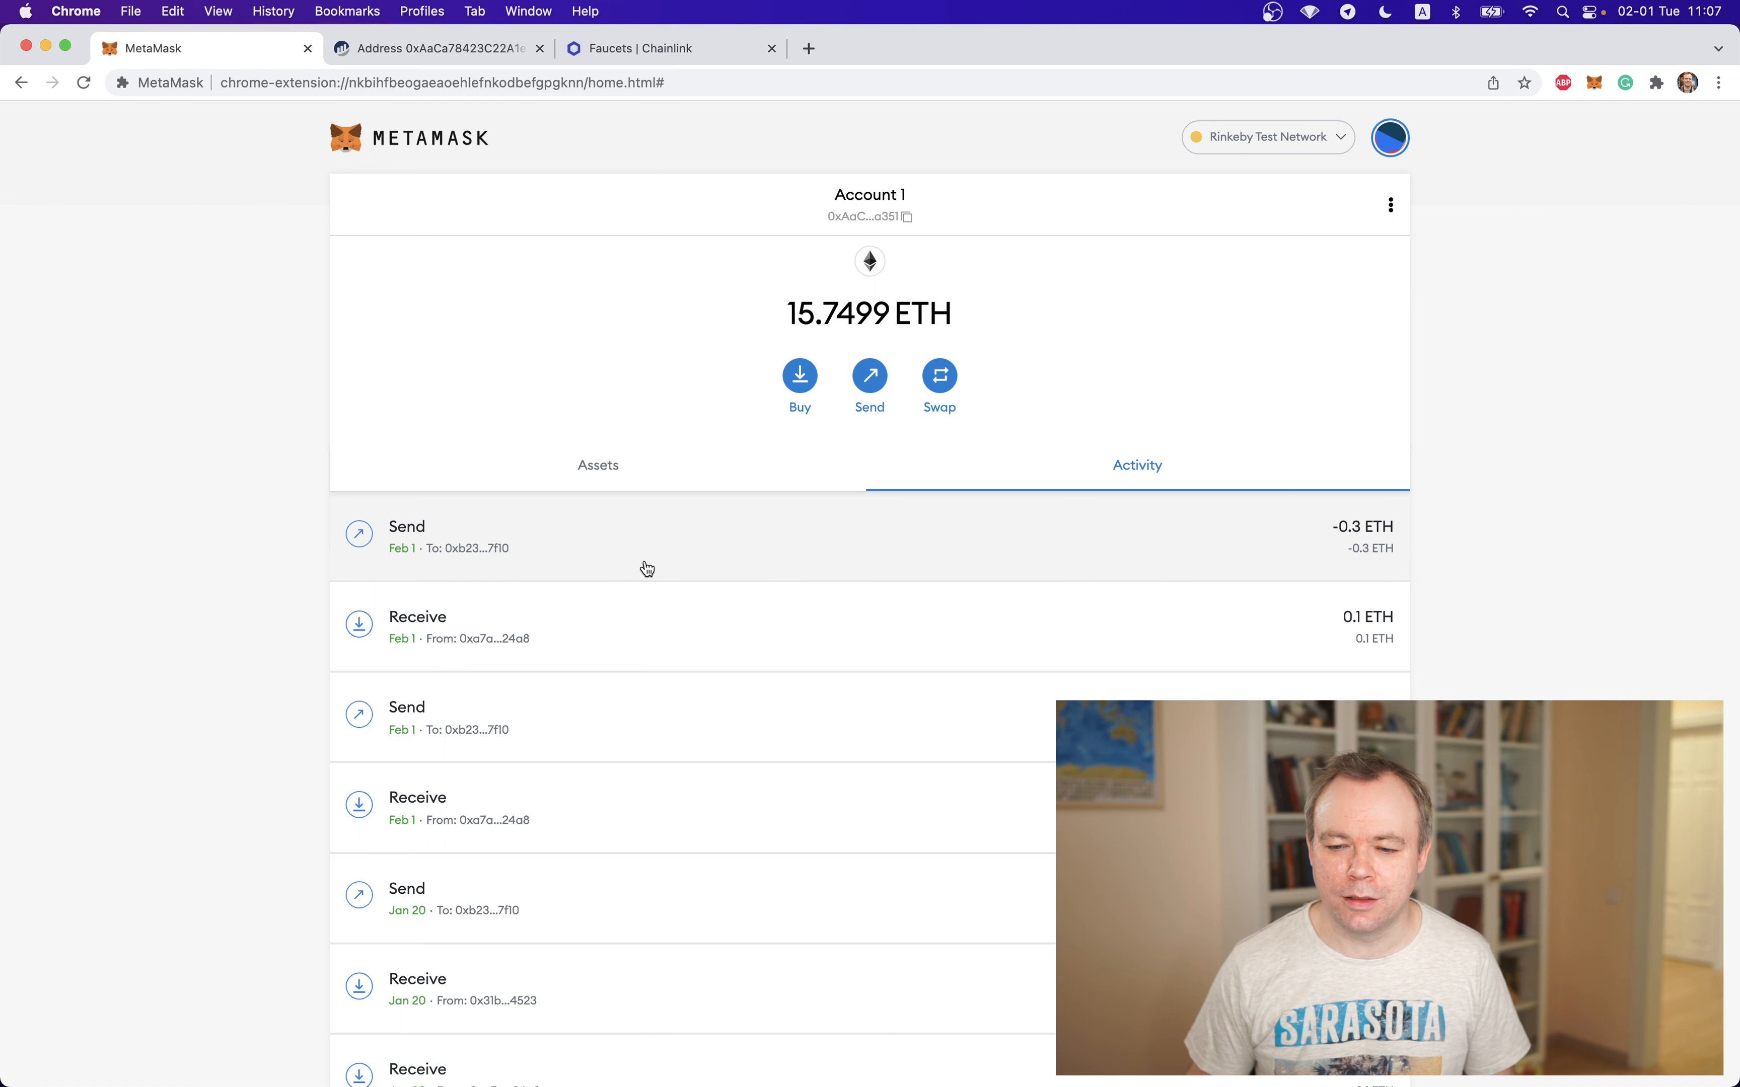
Switch to Account 2 in MetaMask, reload the wallet page, and check the account's assets and activity
click(1390, 137)
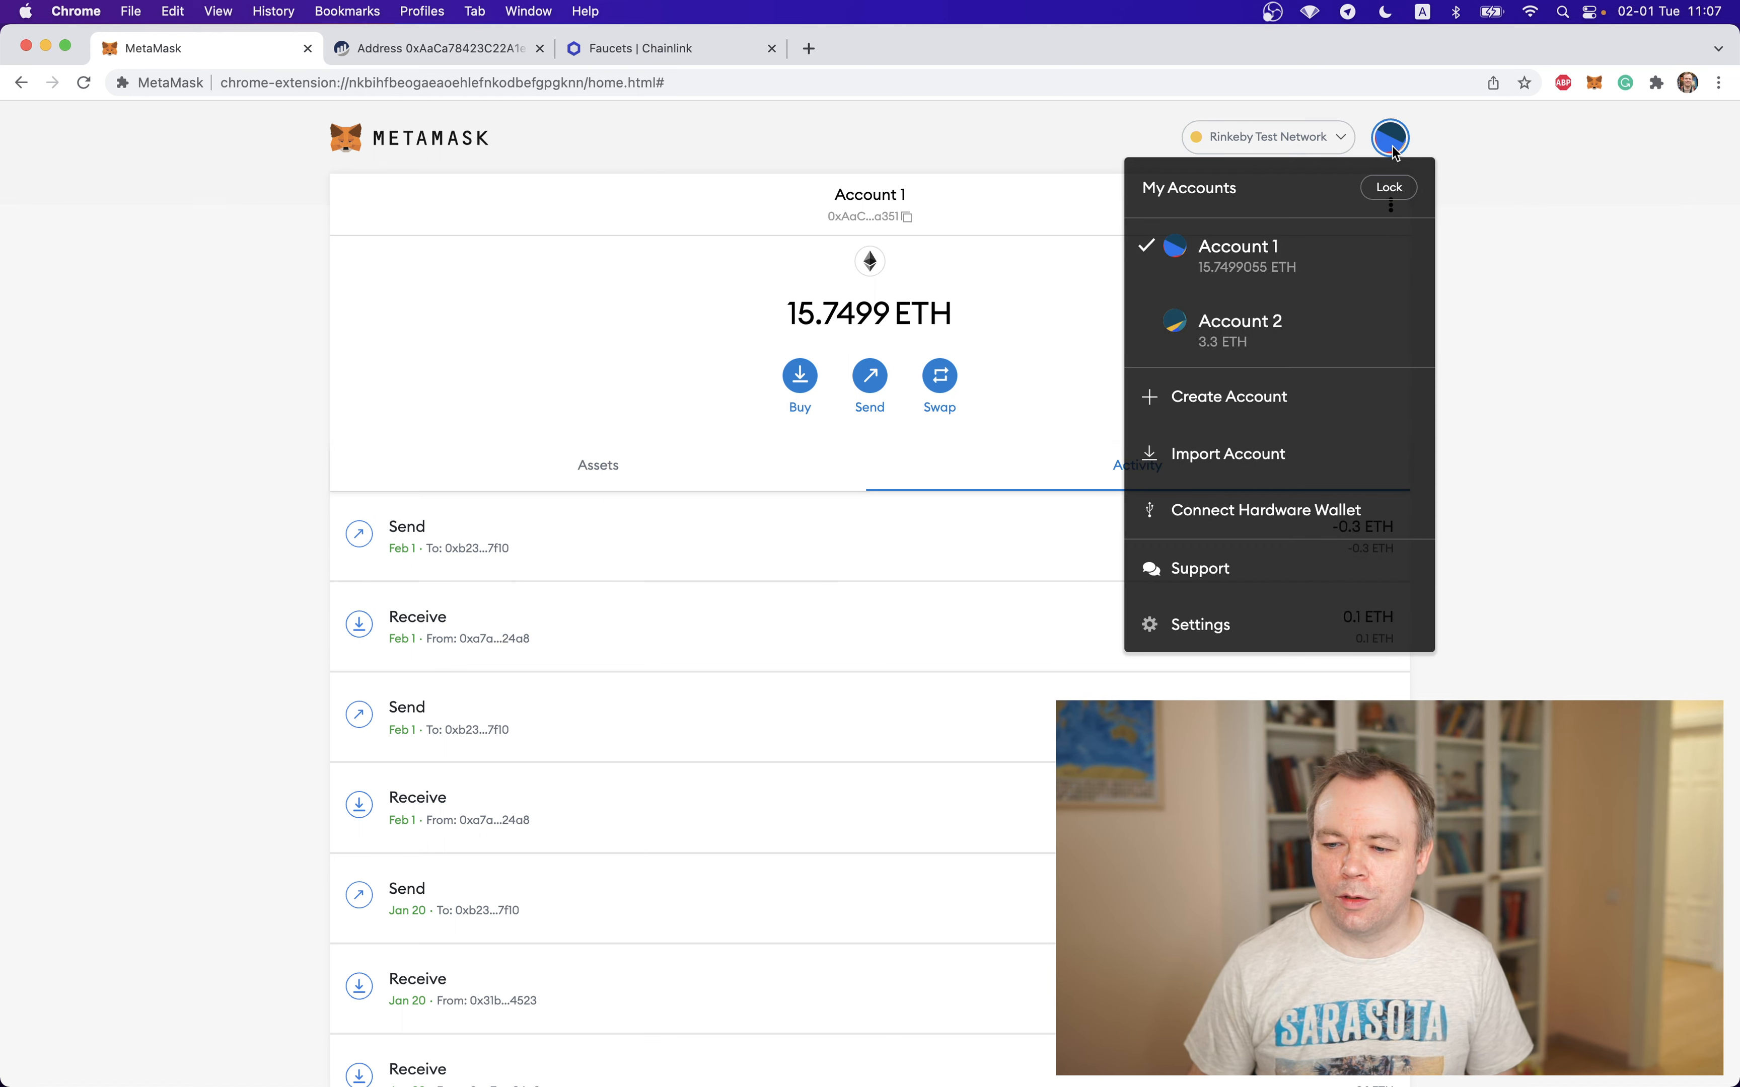
click(1283, 331)
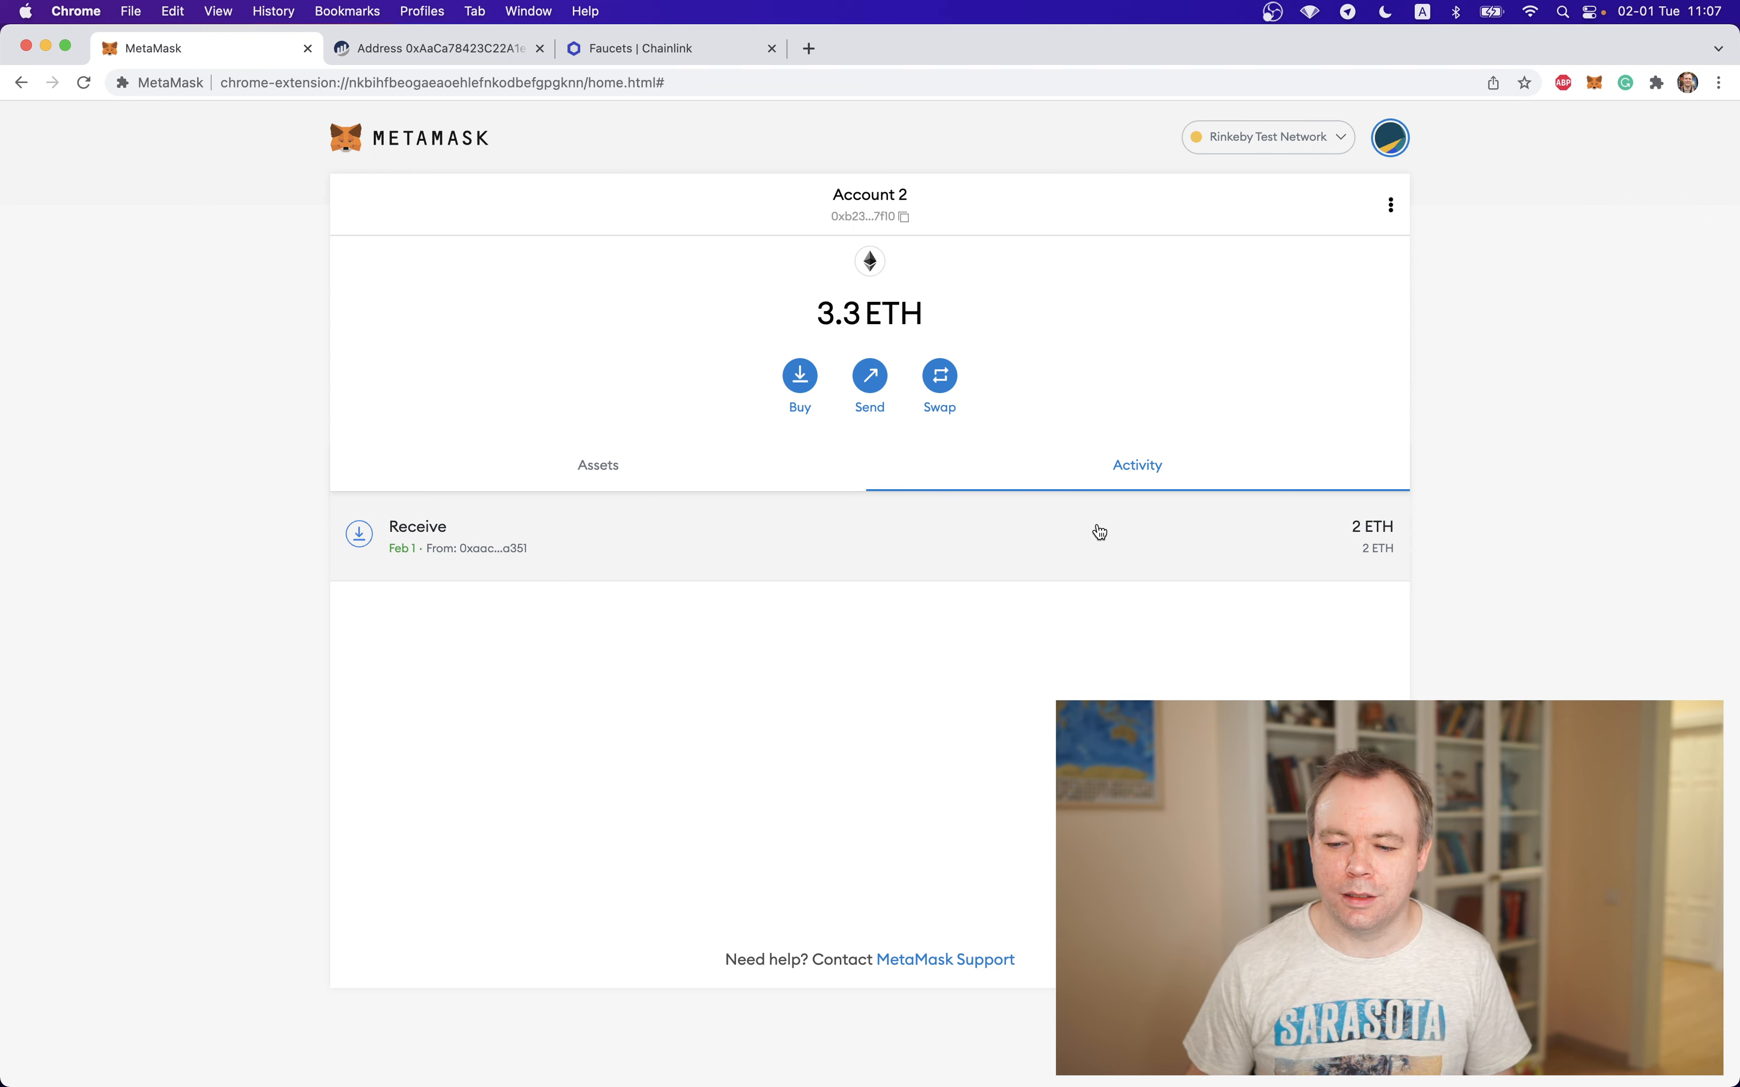
click(83, 82)
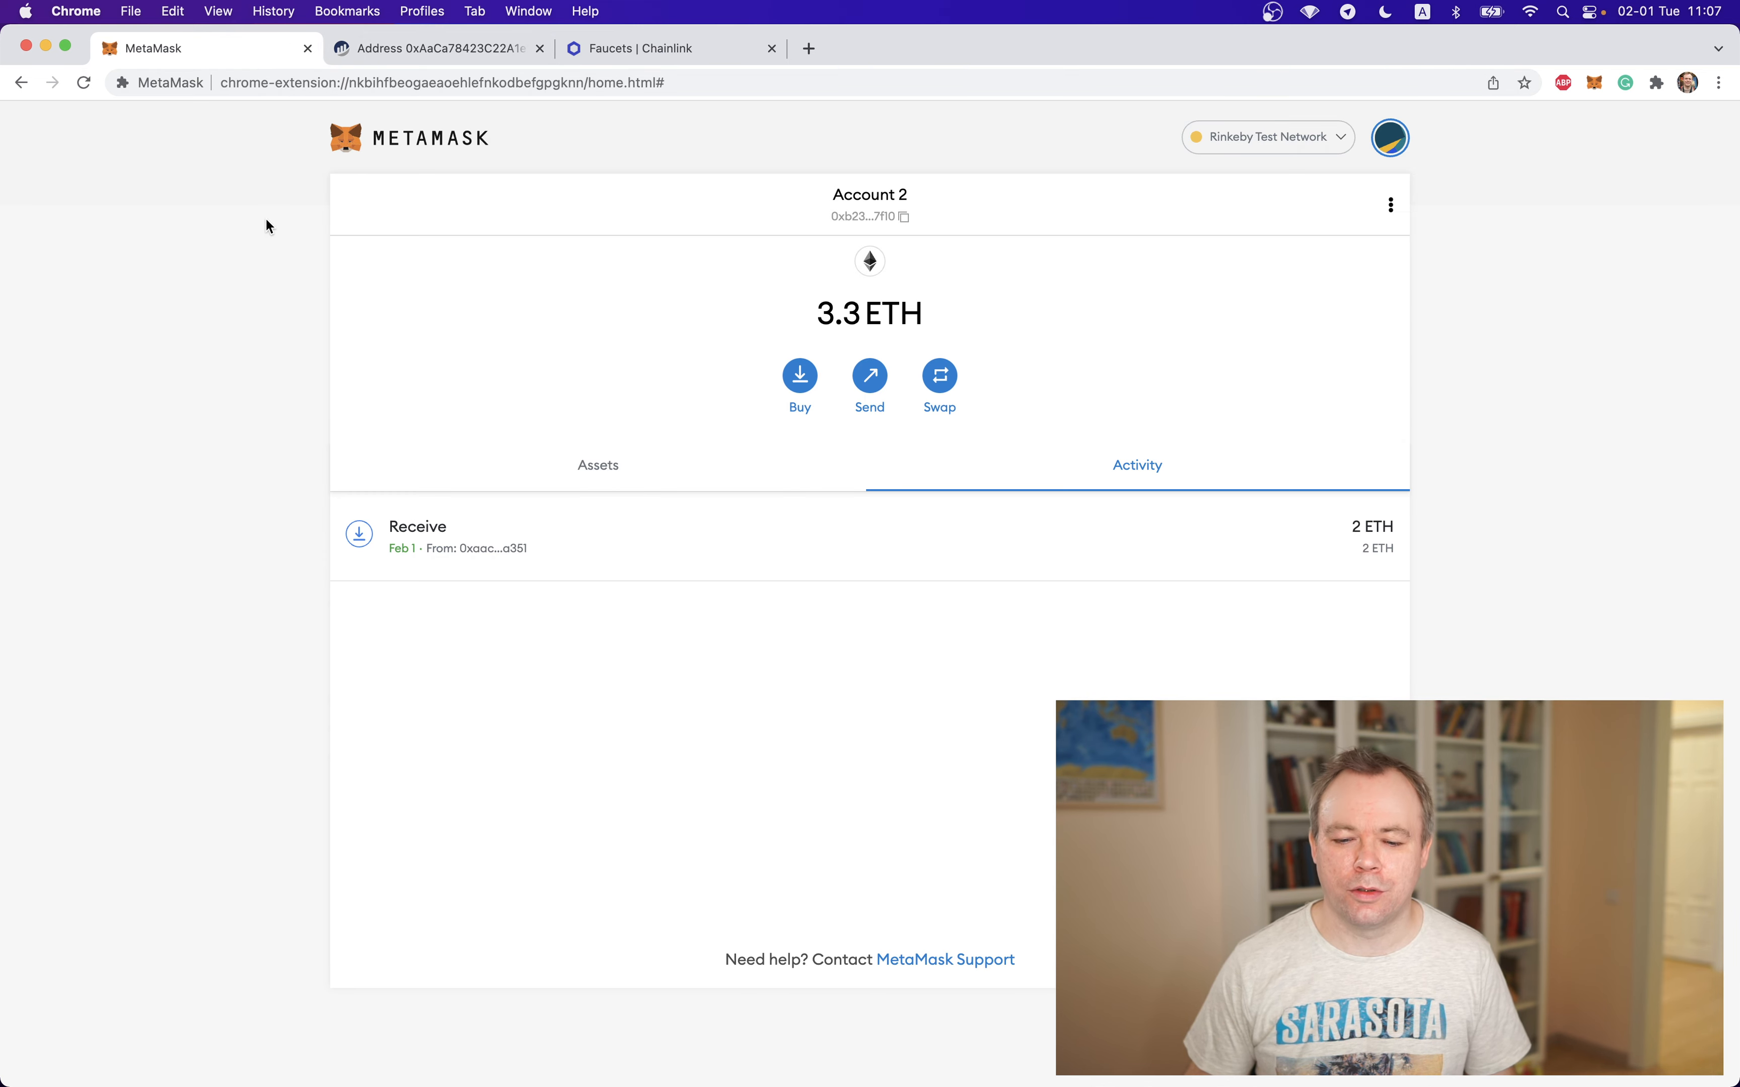
click(746, 478)
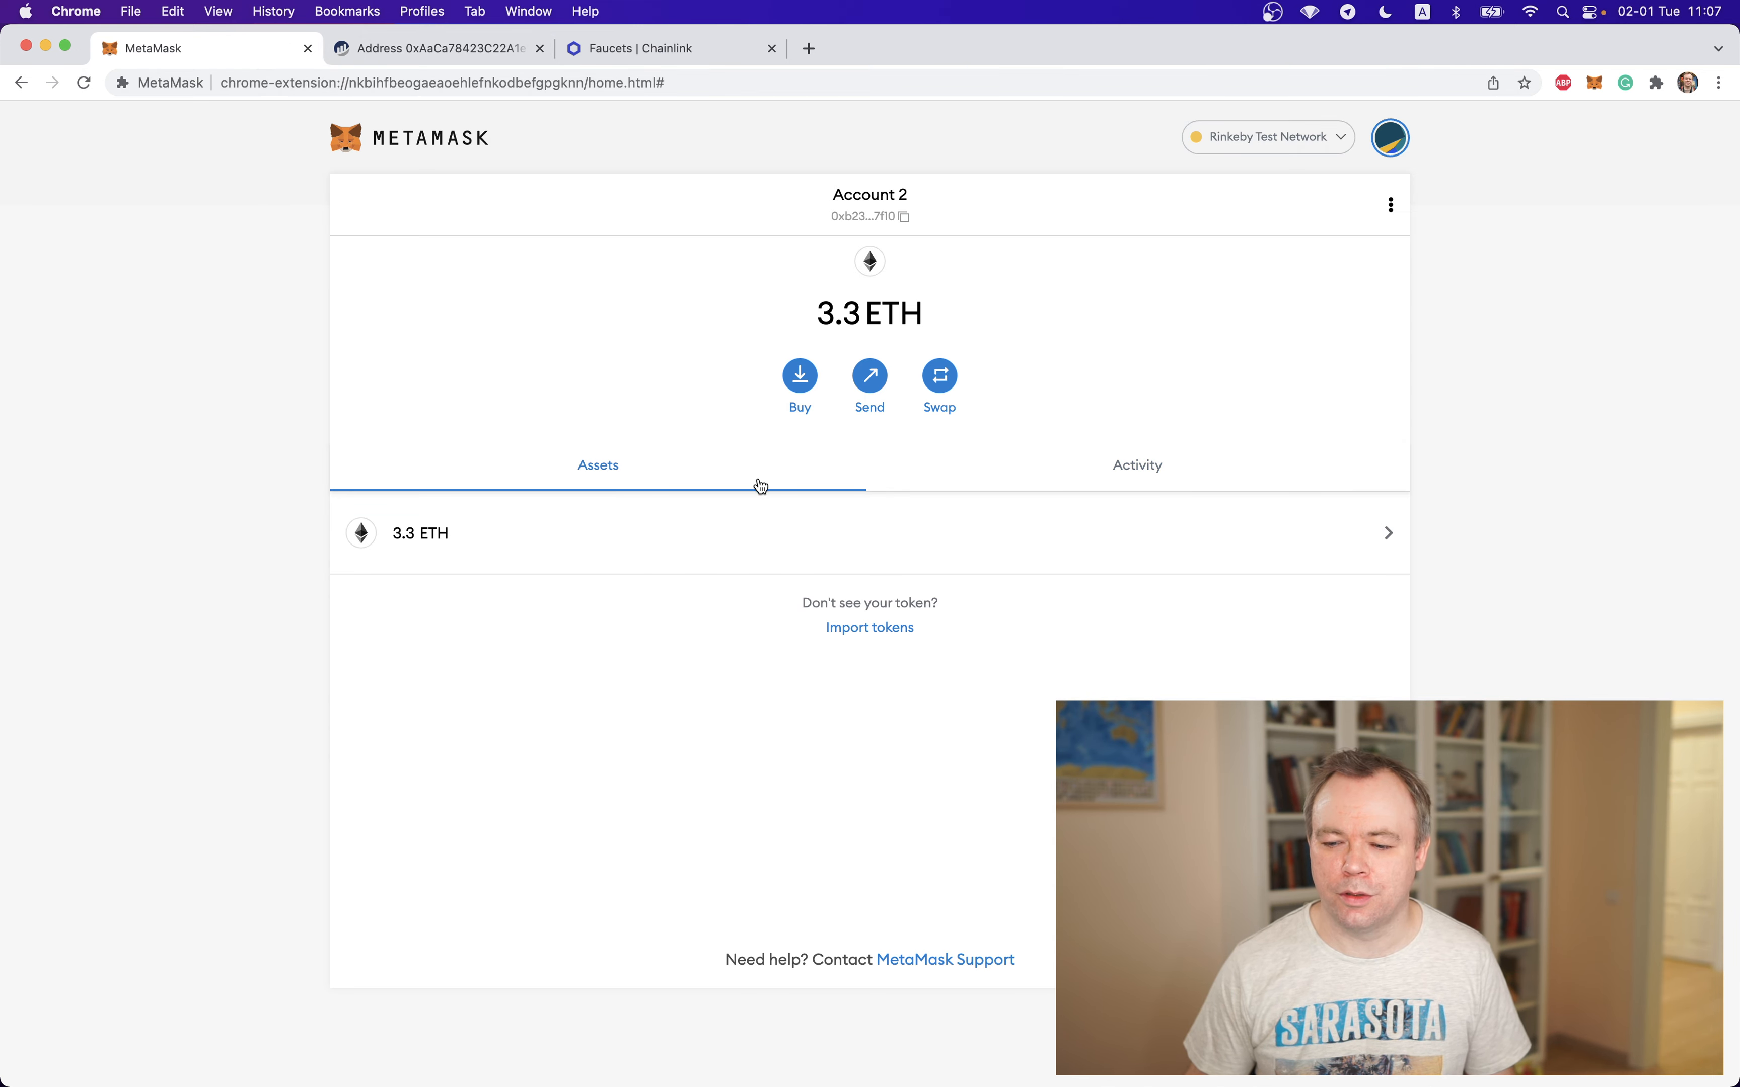
click(991, 474)
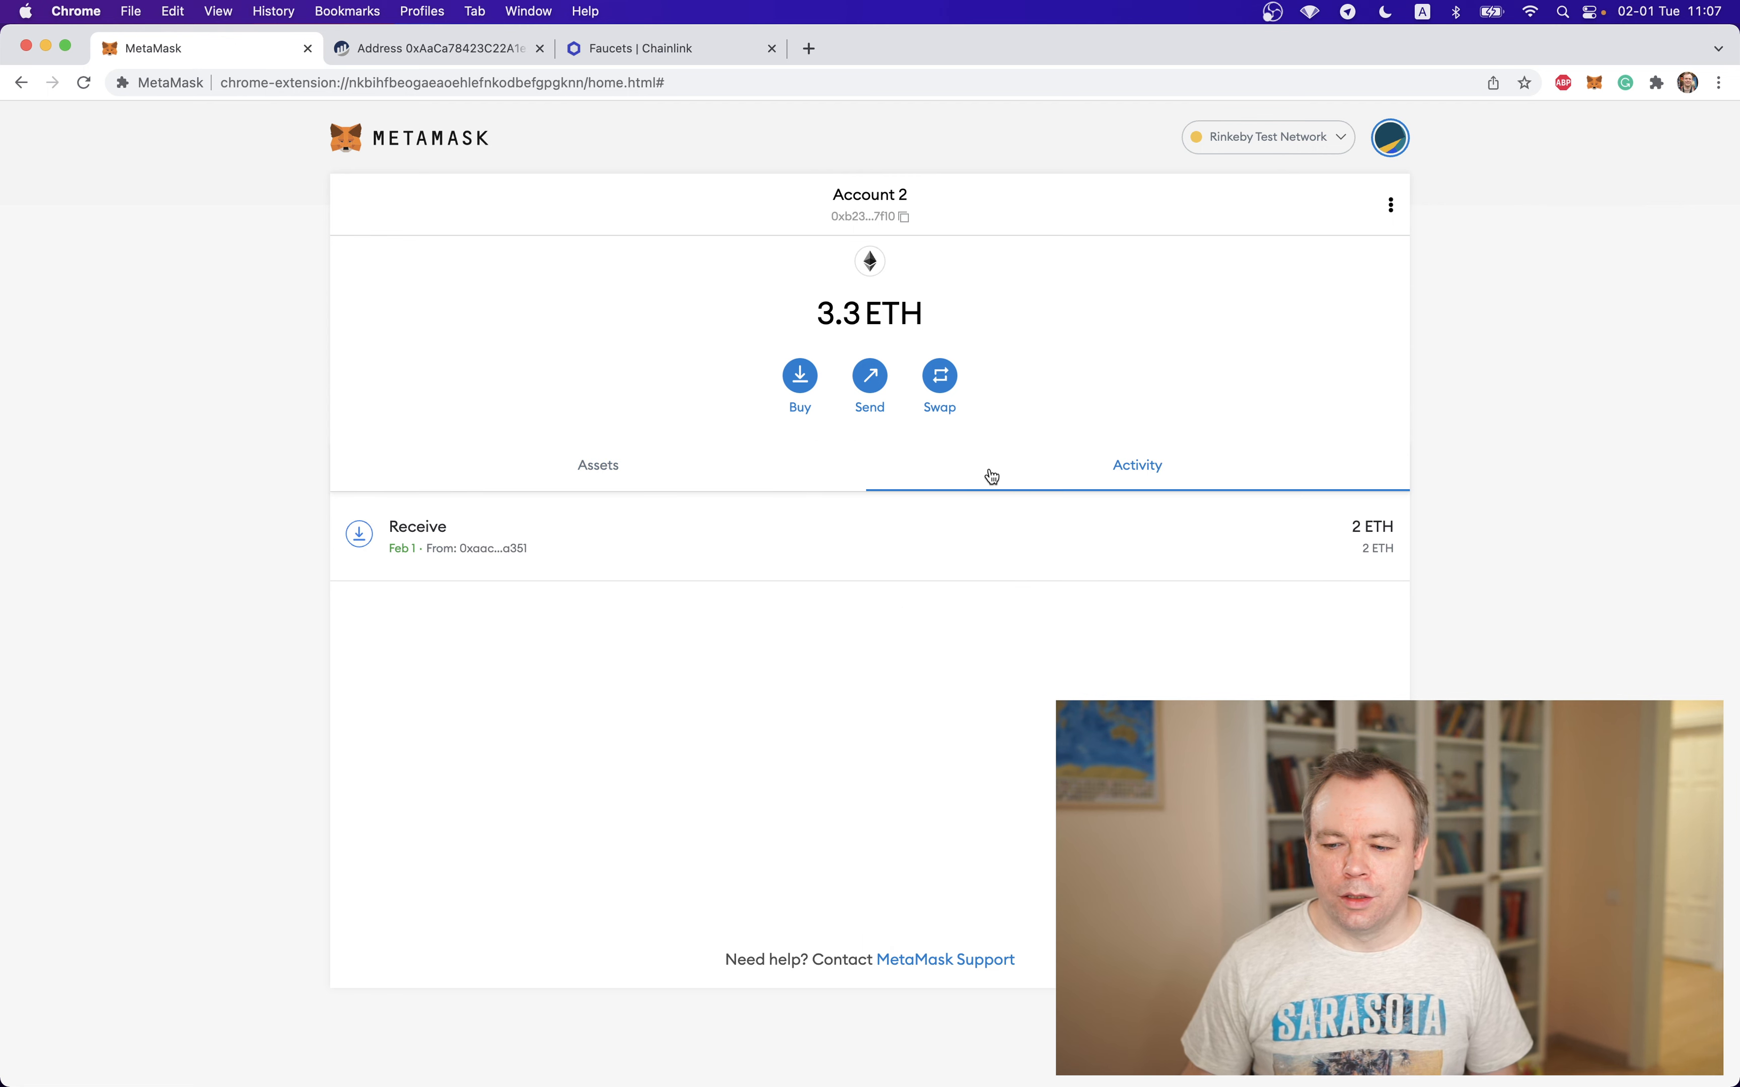